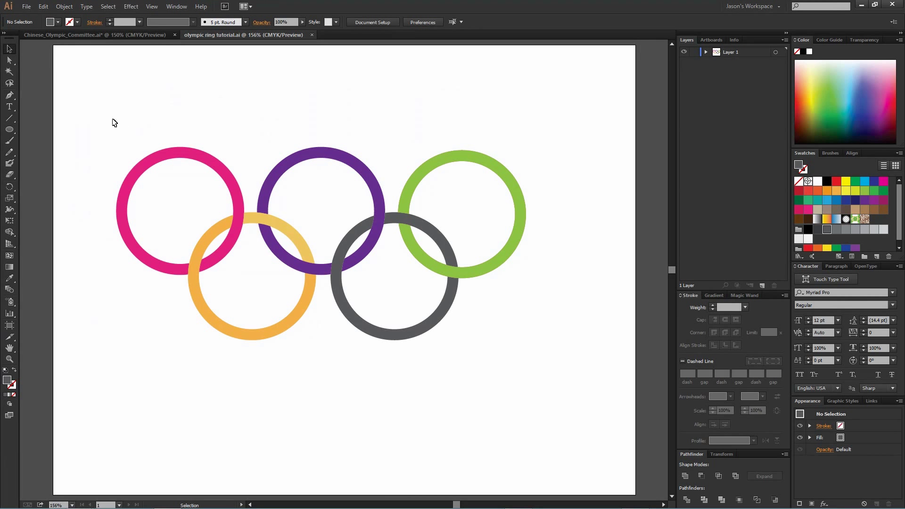
# Shrink the five coloured rings and move them to the artboard's top-left corner.
pyautogui.moveTo(113, 120); pyautogui.dragTo(517, 336)
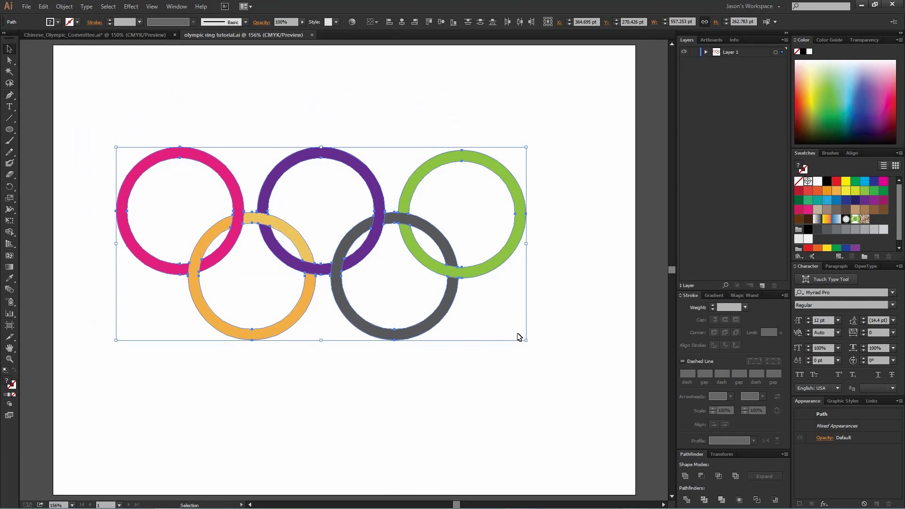
pyautogui.click(546, 265)
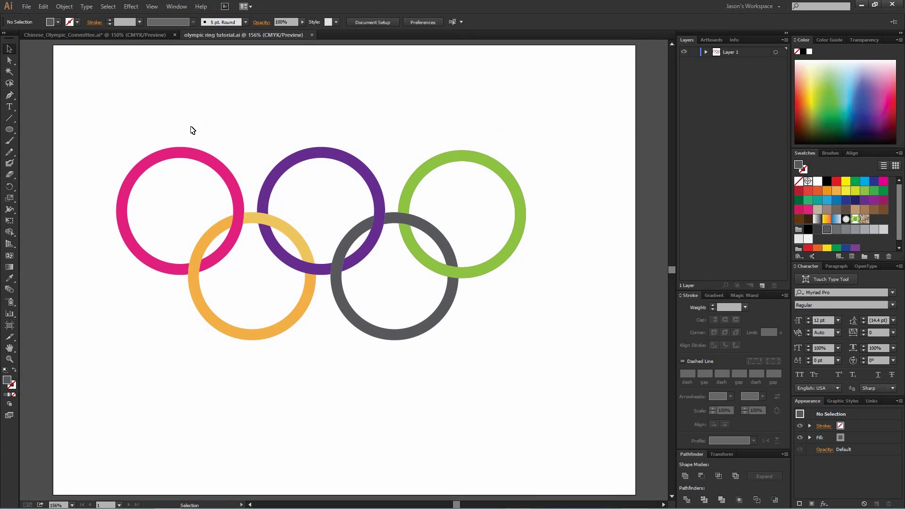
pyautogui.moveTo(111, 119); pyautogui.dragTo(525, 354)
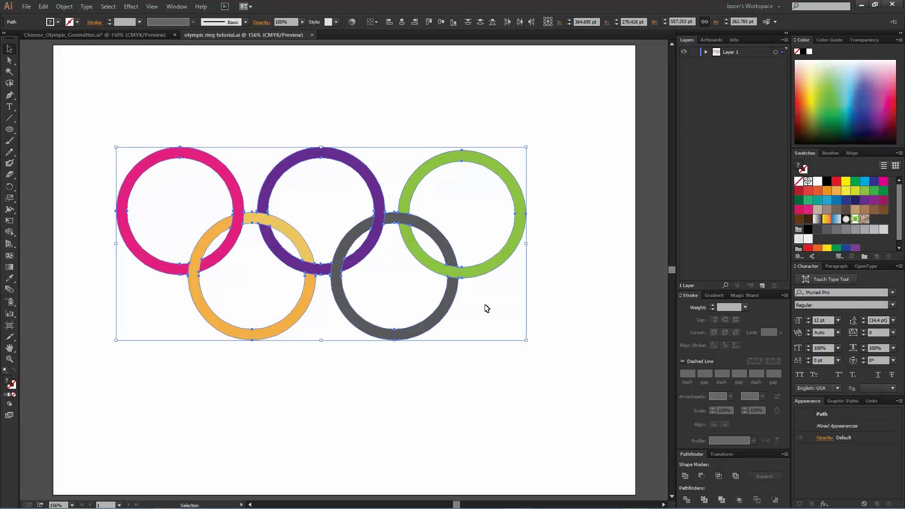
pyautogui.moveTo(524, 340); pyautogui.dragTo(319, 243)
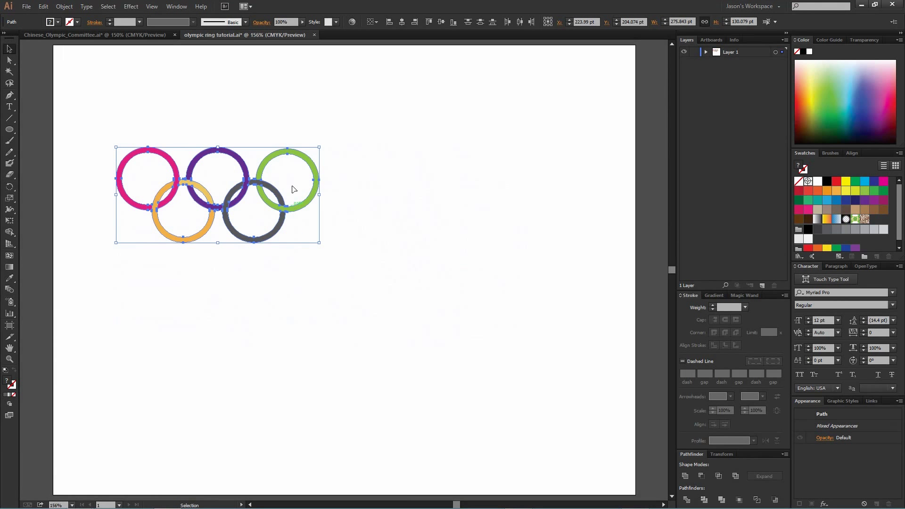
pyautogui.moveTo(292, 189); pyautogui.dragTo(272, 109)
pyautogui.click(296, 190)
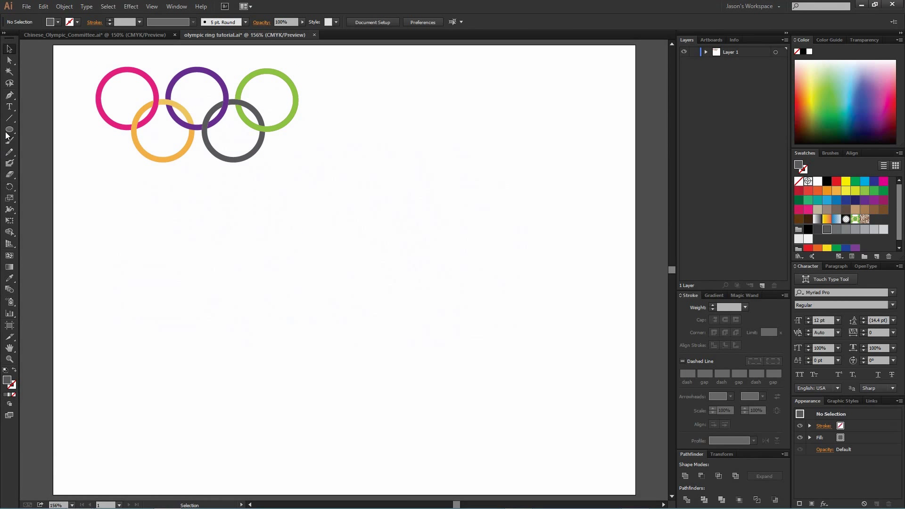
# Draw a circle below the small rings with the Ellipse tool and swap it to an outline.
pyautogui.click(9, 130)
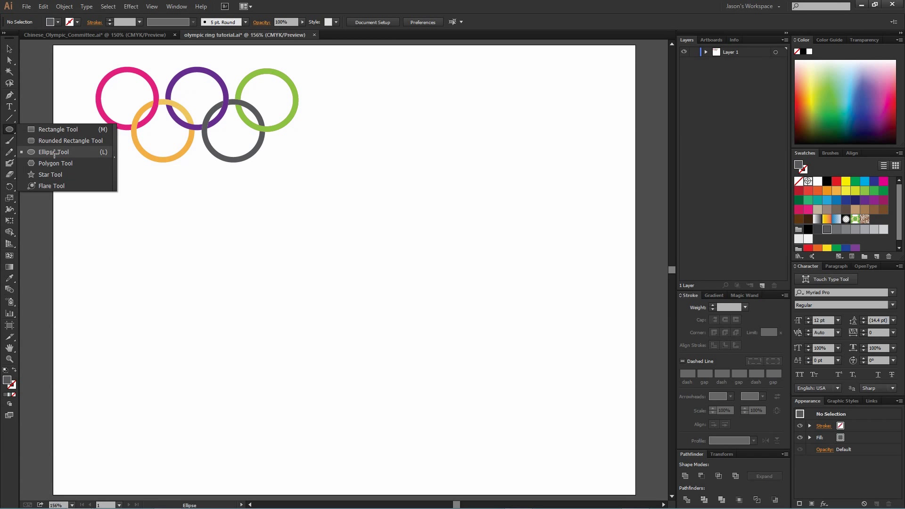
pyautogui.click(55, 152)
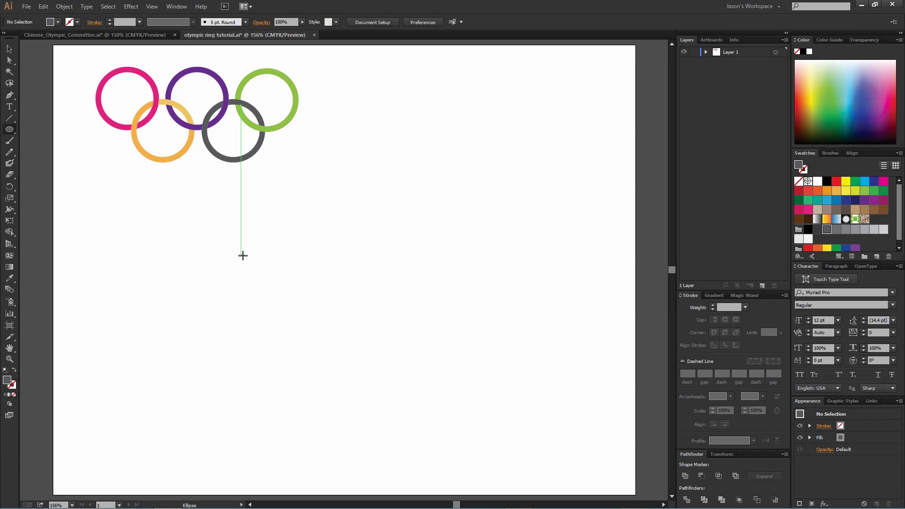
pyautogui.moveTo(243, 256); pyautogui.dragTo(340, 349)
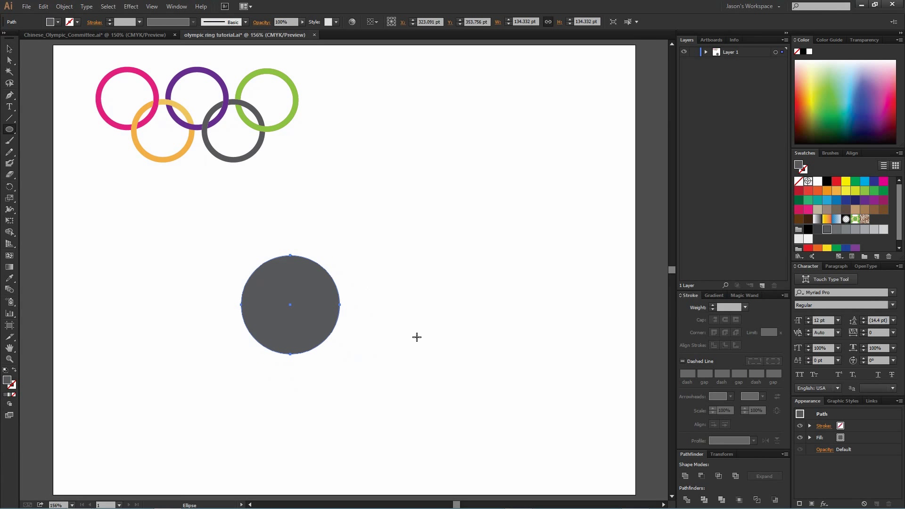
pyautogui.click(14, 371)
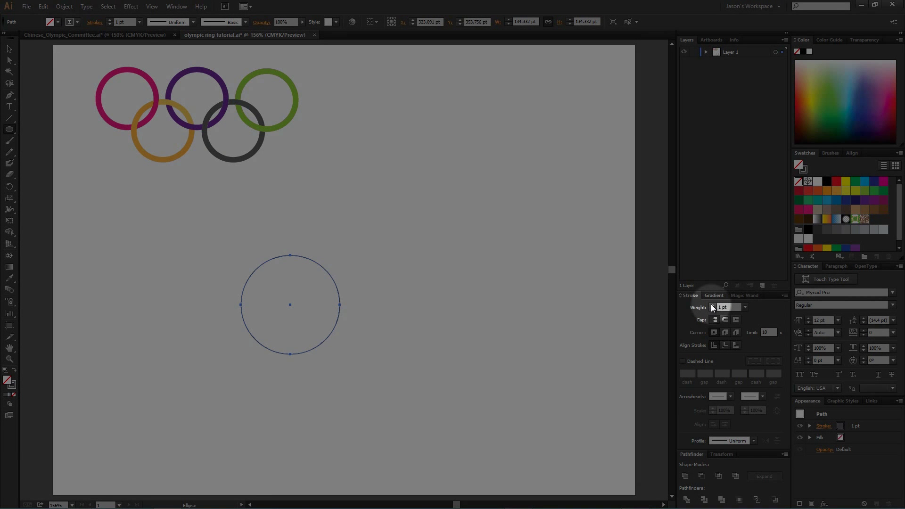
# Enlarge the grey ring and set its stroke weight to 20 pt.
pyautogui.click(711, 305)
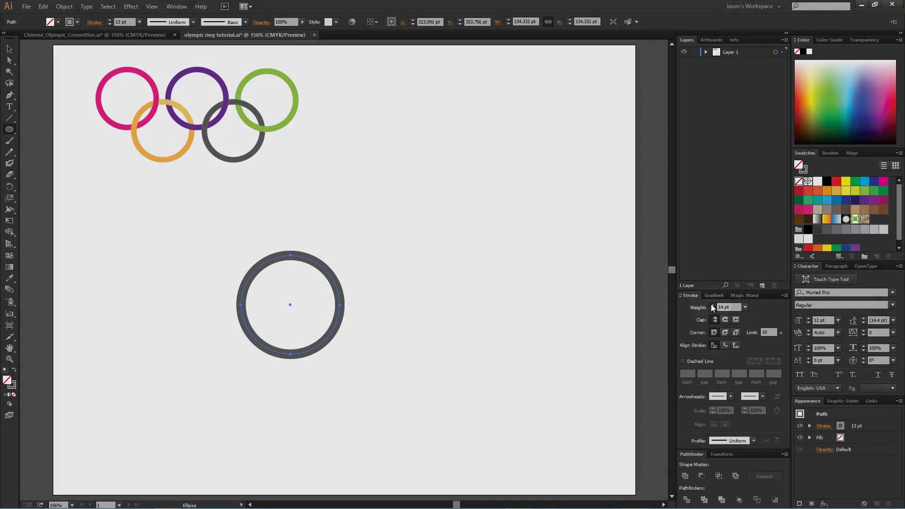
pyautogui.click(711, 305)
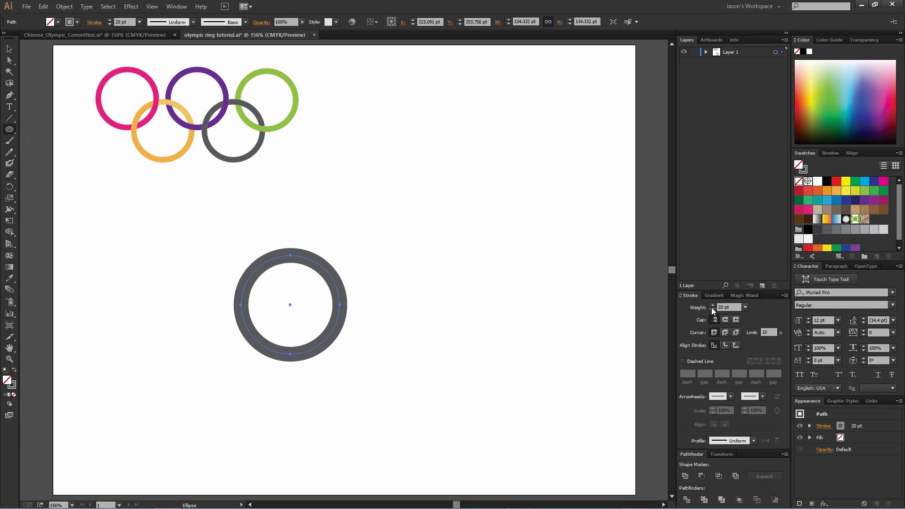
pyautogui.click(712, 305)
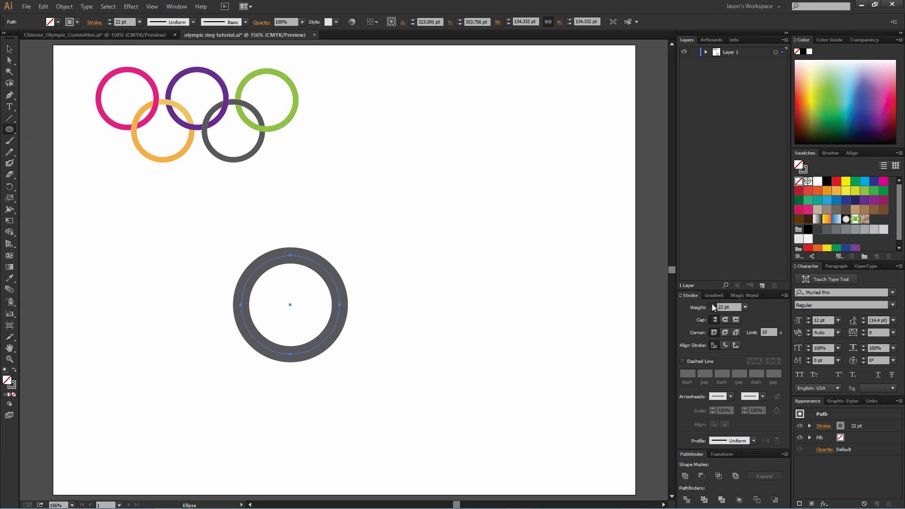
pyautogui.click(712, 305)
pyautogui.click(9, 49)
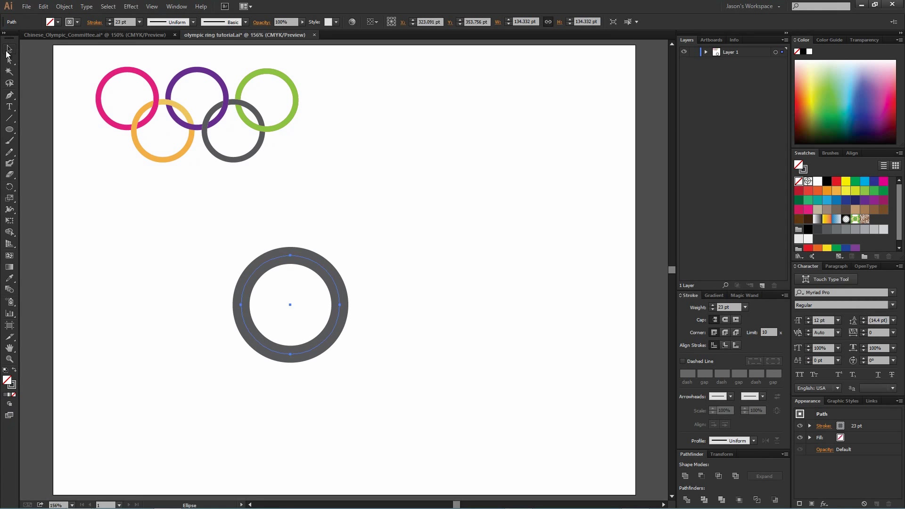
pyautogui.moveTo(340, 355)
pyautogui.mouseDown()
pyautogui.moveTo(418, 428)
pyautogui.moveTo(305, 340)
pyautogui.mouseUp()
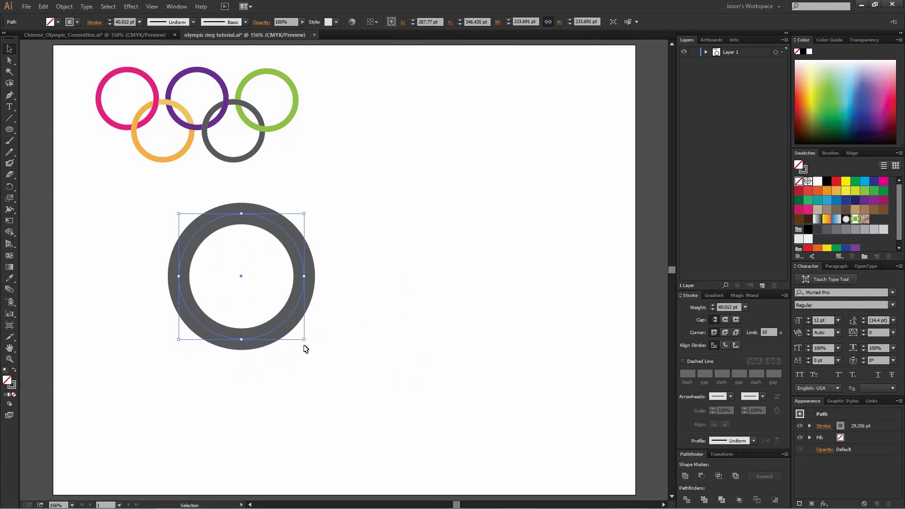
pyautogui.click(712, 309)
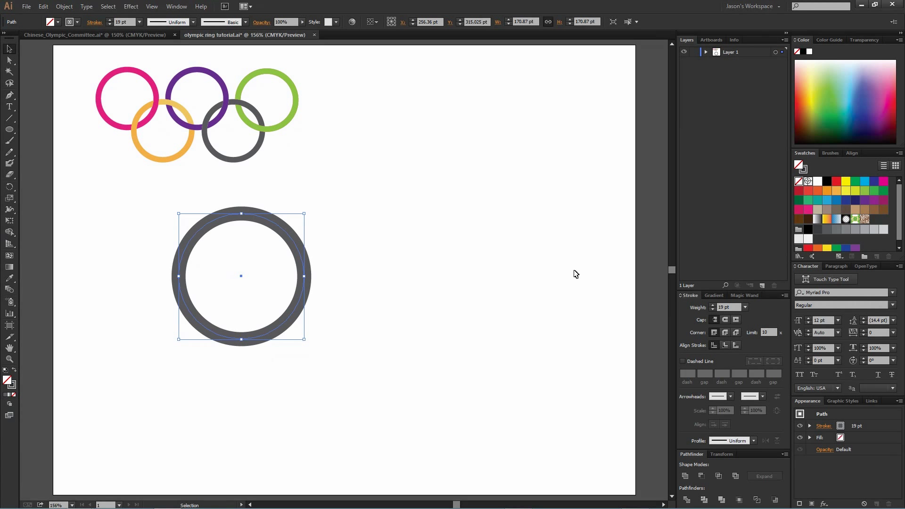
pyautogui.click(712, 305)
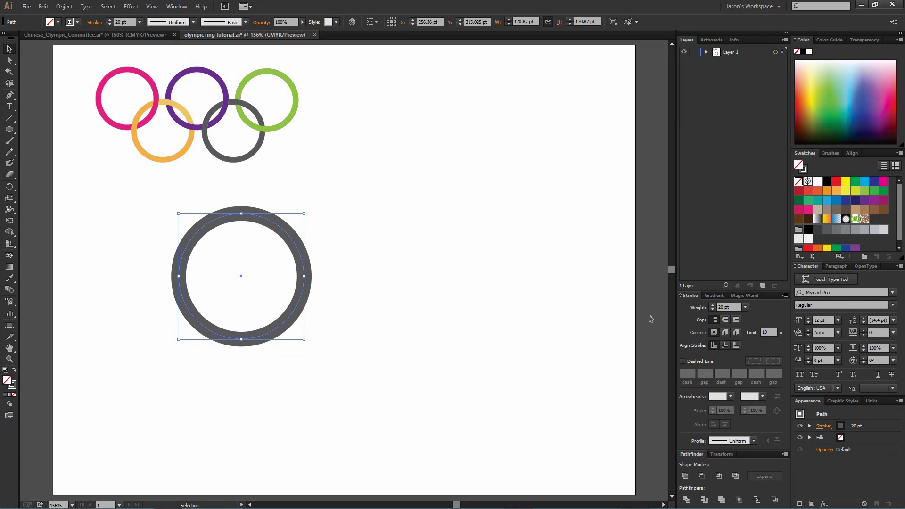
pyautogui.click(9, 50)
# Alt-drag copies of the grey ring into the top and lower rows of the Olympic layout.
pyautogui.moveTo(293, 318); pyautogui.dragTo(506, 404)
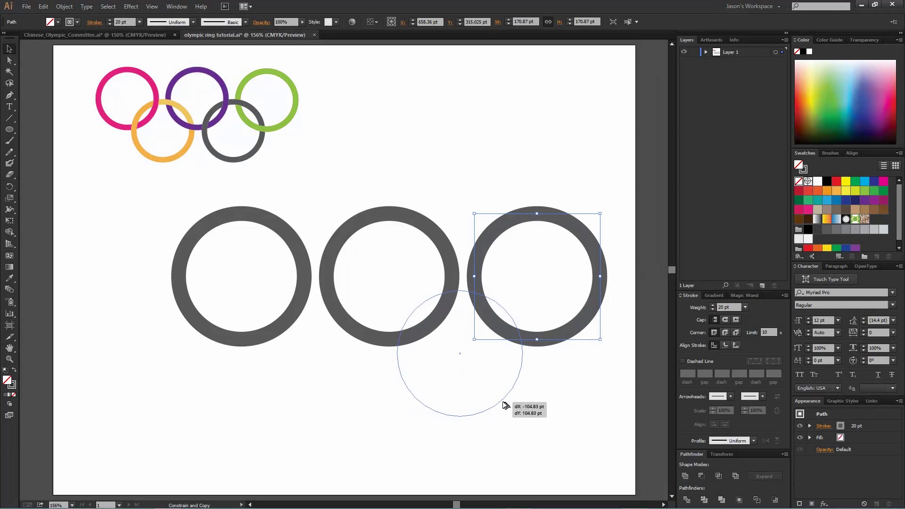
pyautogui.moveTo(504, 405); pyautogui.dragTo(357, 394)
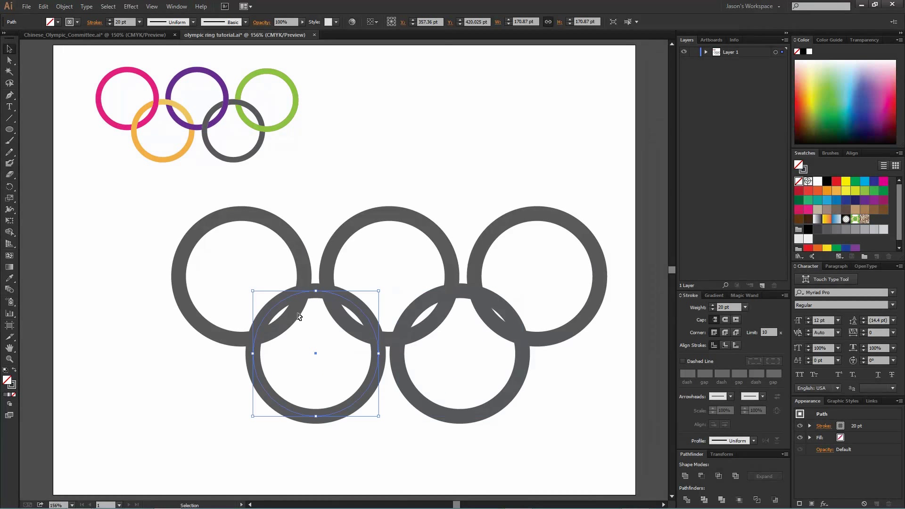
pyautogui.click(102, 193)
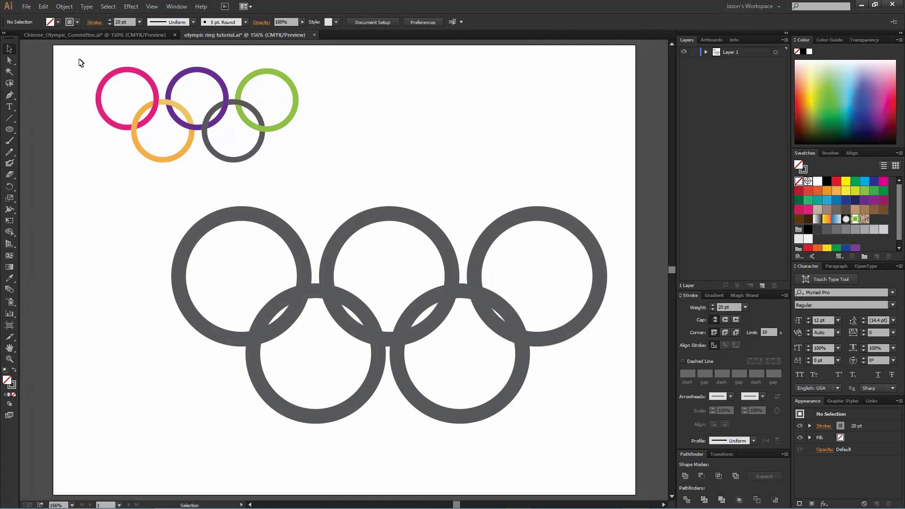
# Create a Swatches colour group from the selected small coloured rings using Selected Artwork.
pyautogui.moveTo(76, 59); pyautogui.dragTo(333, 178)
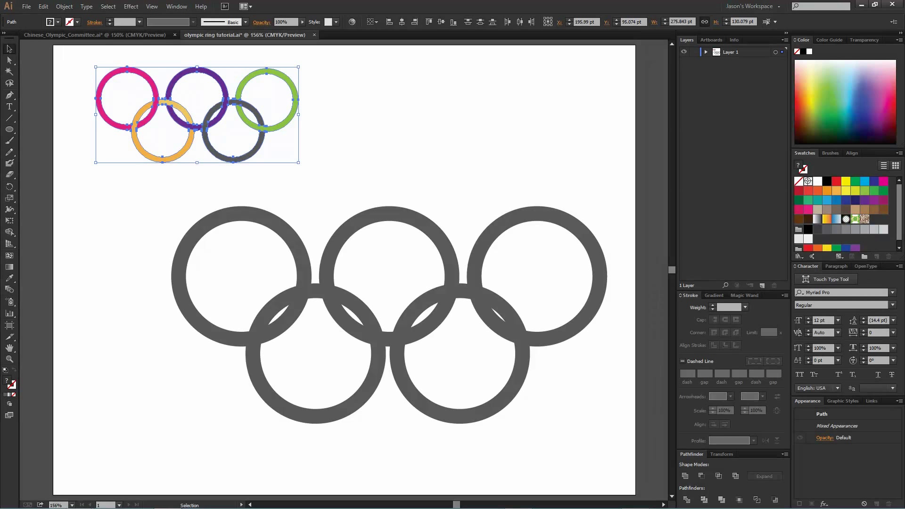
pyautogui.click(864, 256)
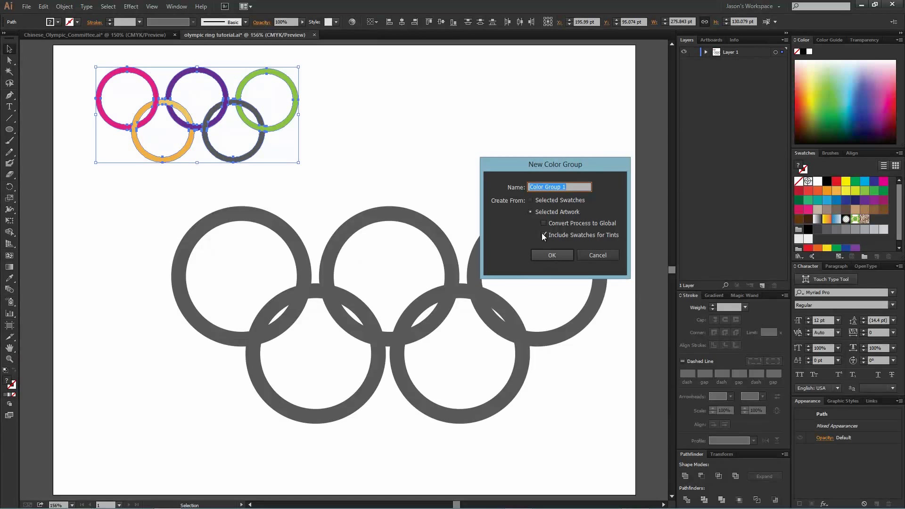
pyautogui.click(568, 256)
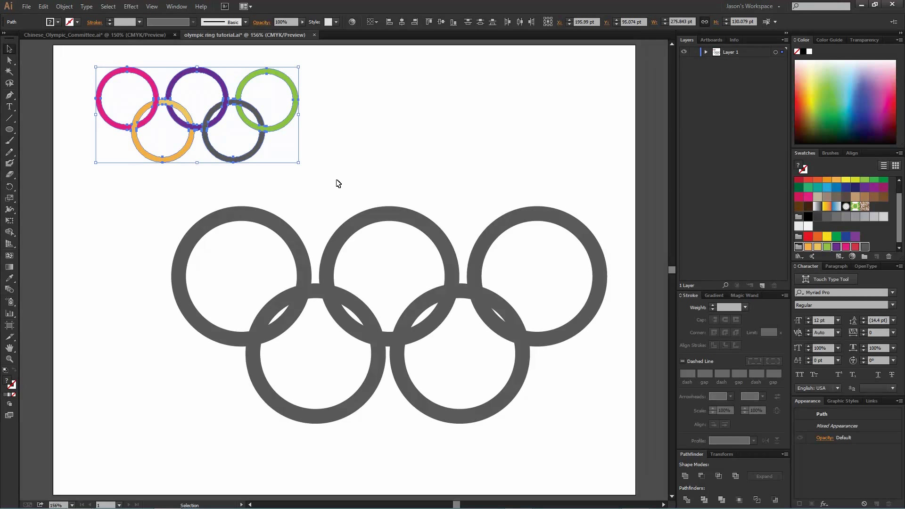
# Expand the strokes of all five grey rings into filled shapes and check them in Outline view.
pyautogui.click(278, 191)
pyautogui.moveTo(191, 194); pyautogui.dragTo(587, 399)
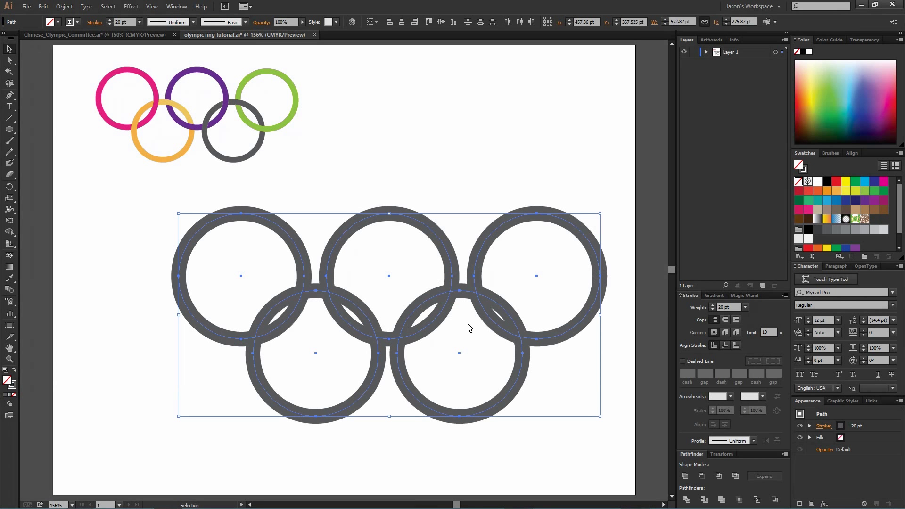
pyautogui.click(64, 6)
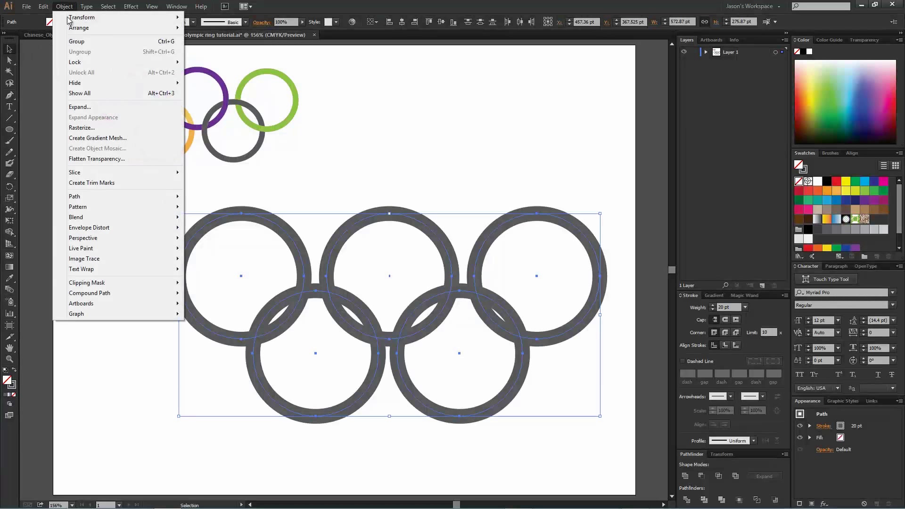
pyautogui.click(111, 108)
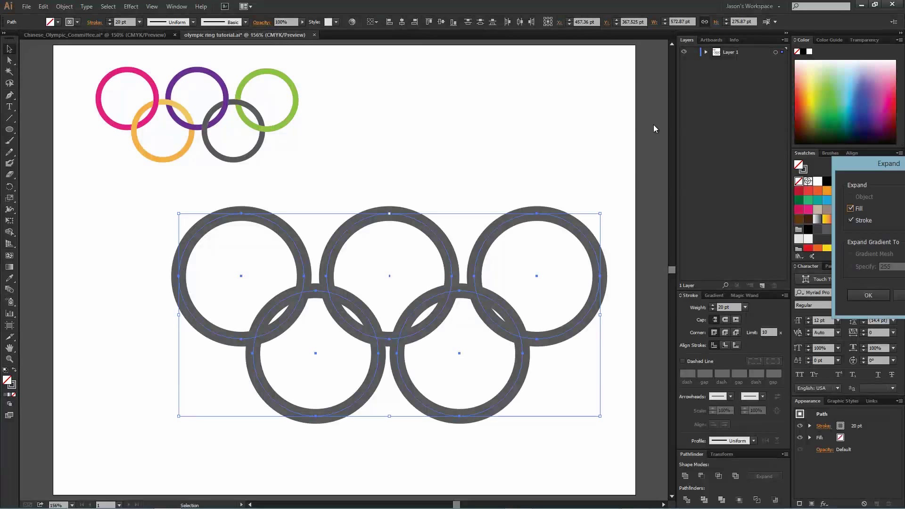
pyautogui.moveTo(862, 162); pyautogui.dragTo(443, 78)
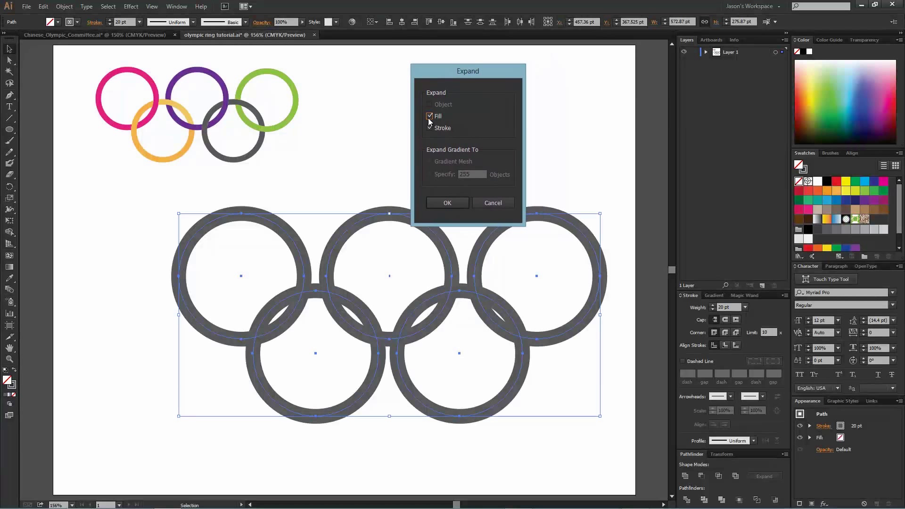
pyautogui.click(456, 205)
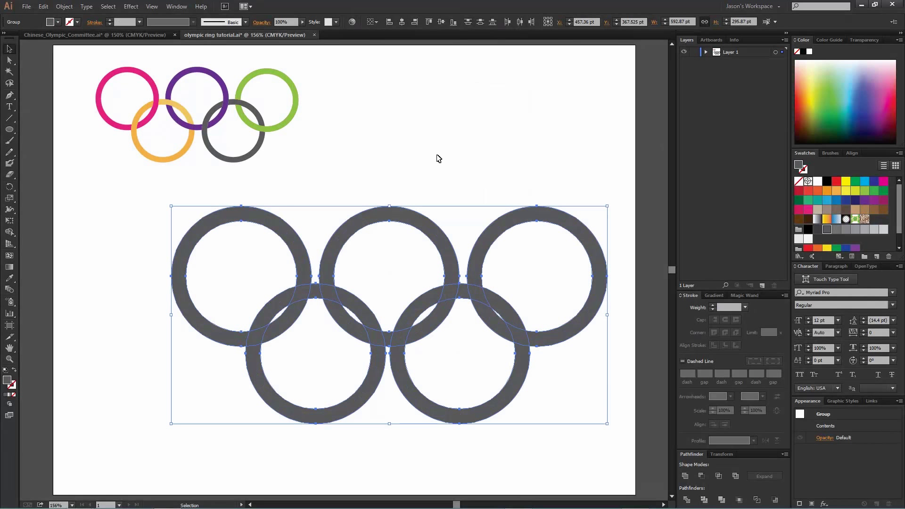
pyautogui.click(438, 155)
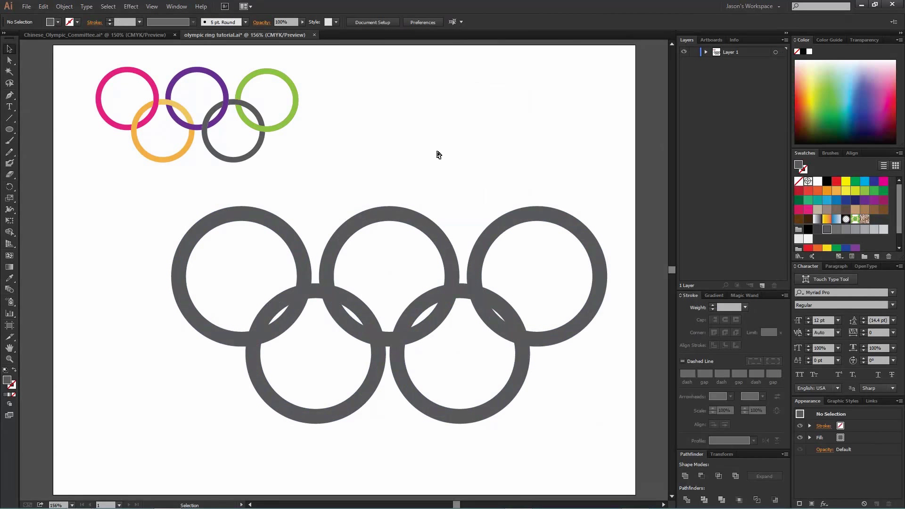
pyautogui.hotkey('ctrl', 'y')
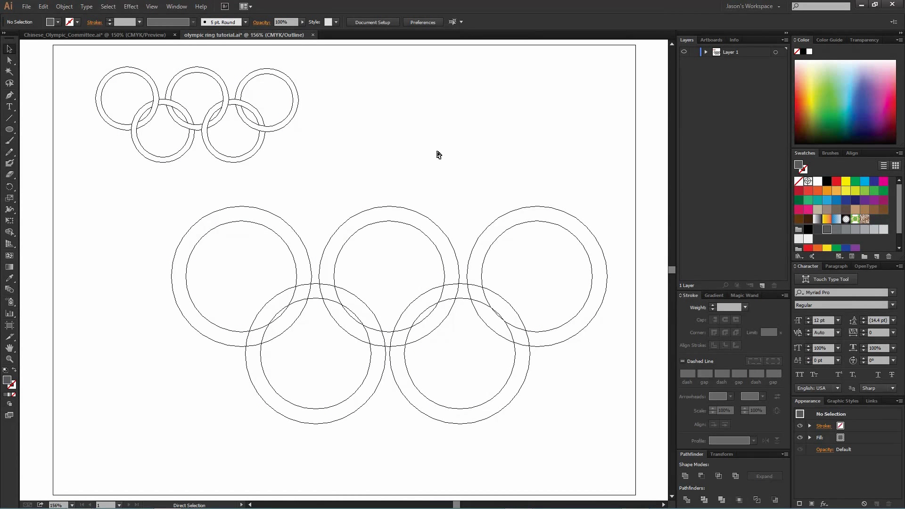
pyautogui.hotkey('ctrl', 'y')
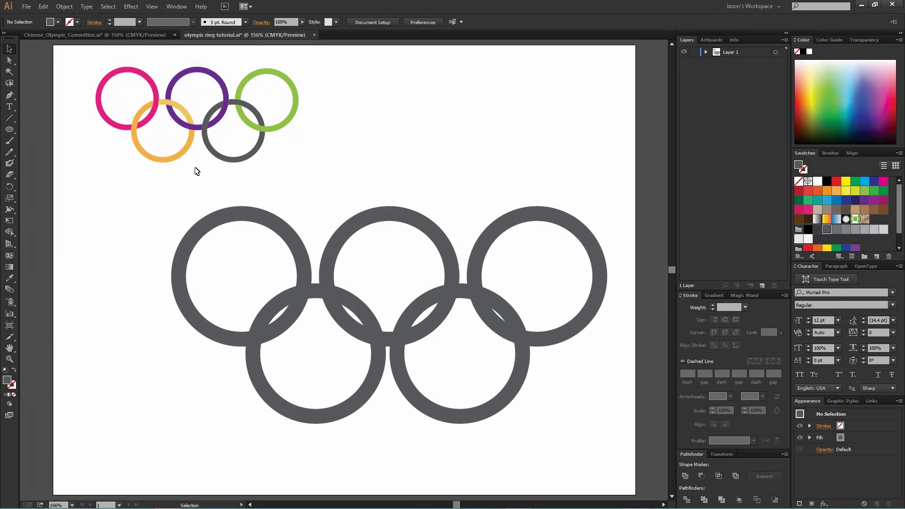
# Eyedrop pink, purple and green from the reference rings onto the top three large rings.
pyautogui.click(224, 222)
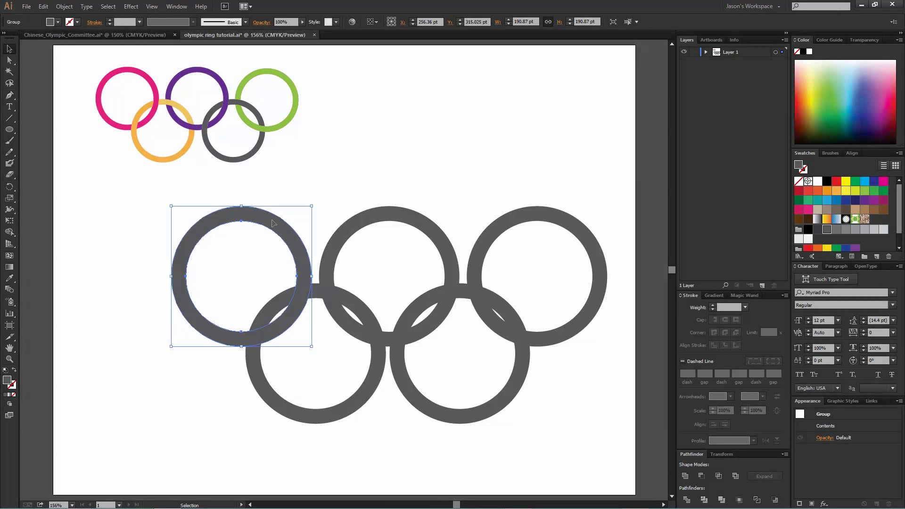
pyautogui.press('i')
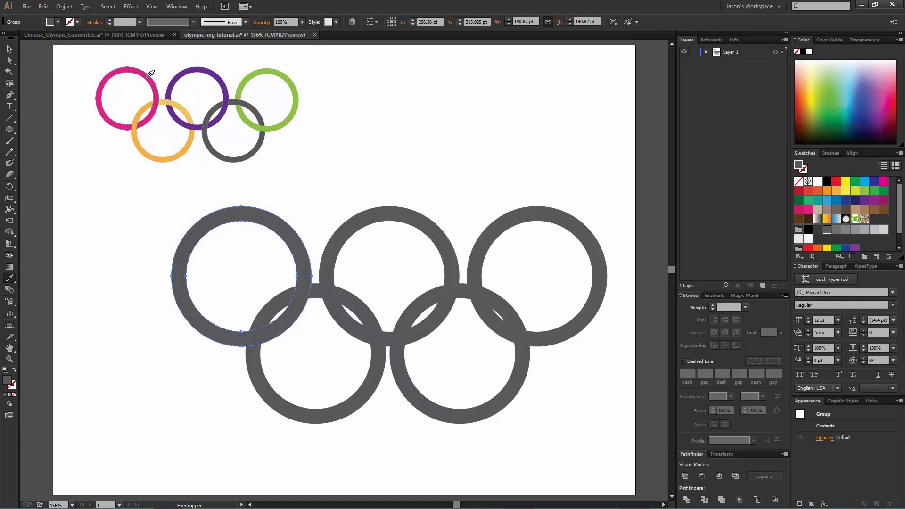
pyautogui.click(150, 74)
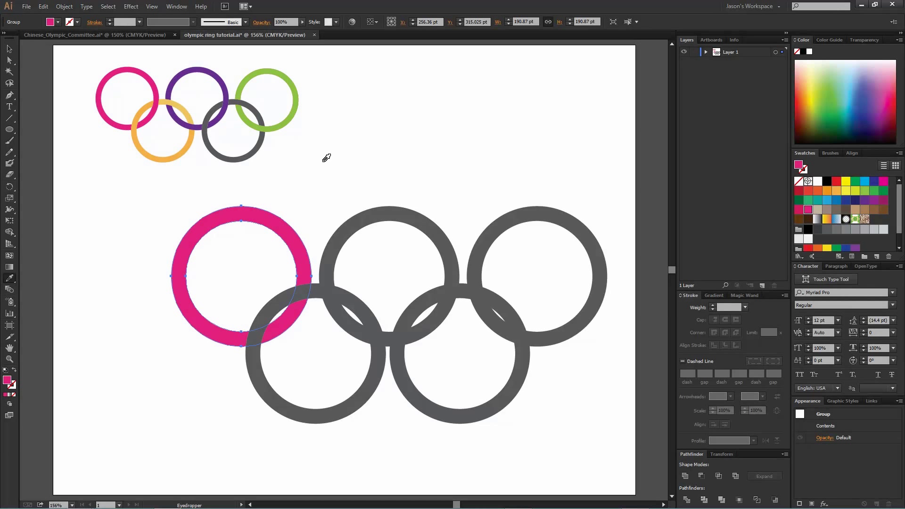
pyautogui.press('v')
pyautogui.click(403, 215)
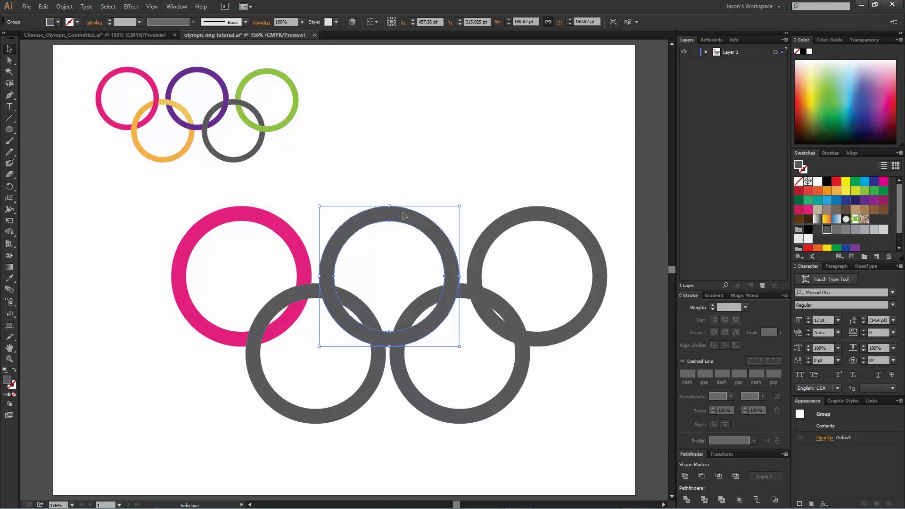
pyautogui.press('i')
pyautogui.click(207, 70)
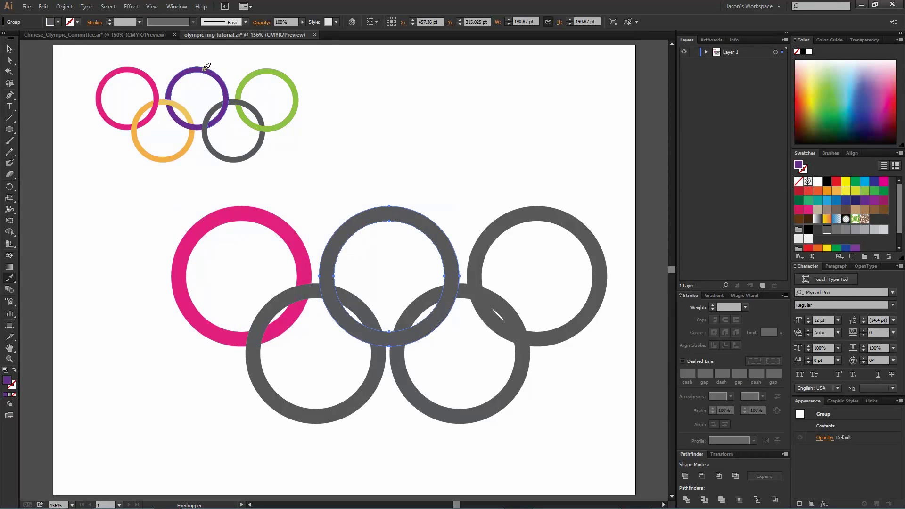
pyautogui.press('v')
pyautogui.click(504, 225)
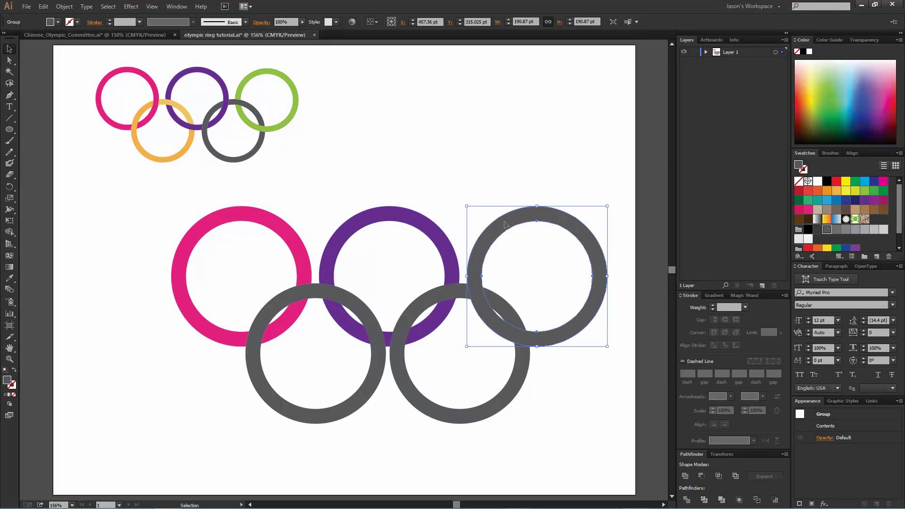
pyautogui.press('i')
pyautogui.click(292, 102)
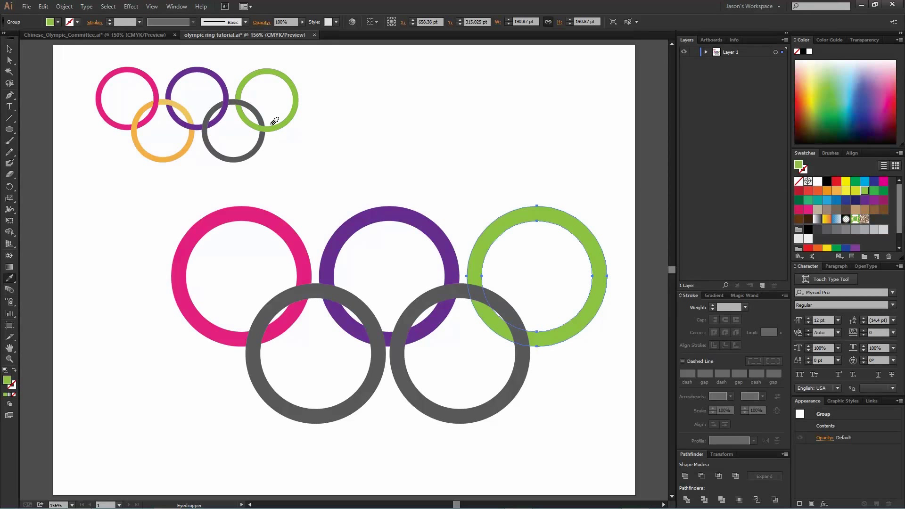
# Eyedrop orange onto the lower-left ring, leaving the lower-right ring dark grey.
pyautogui.press('v')
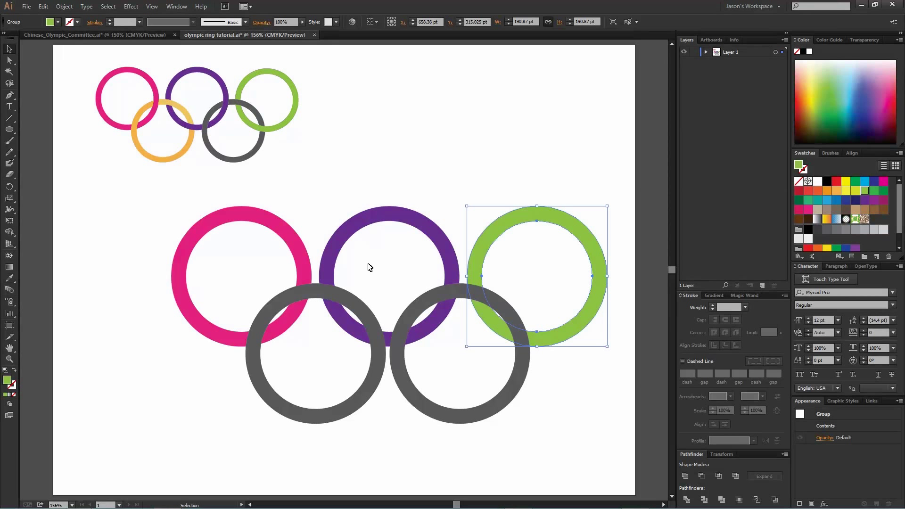
pyautogui.click(328, 297)
pyautogui.press('i')
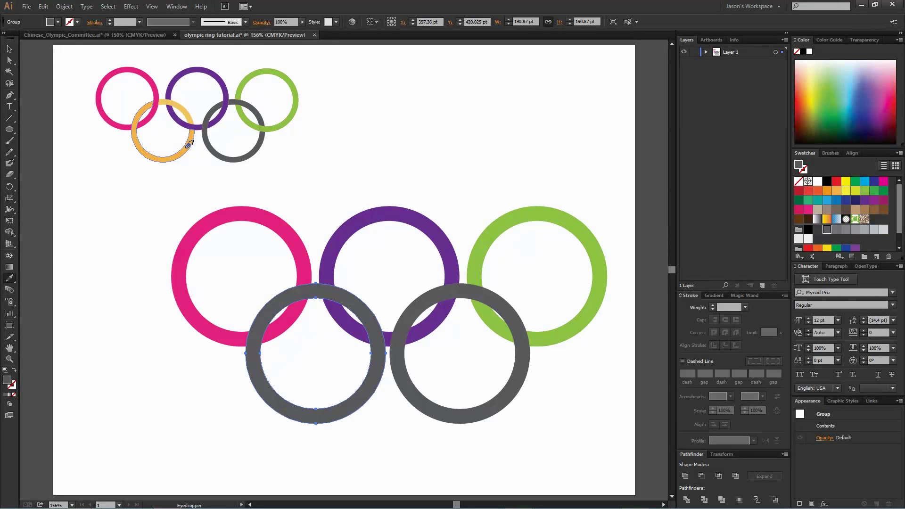
pyautogui.click(191, 145)
pyautogui.press('v')
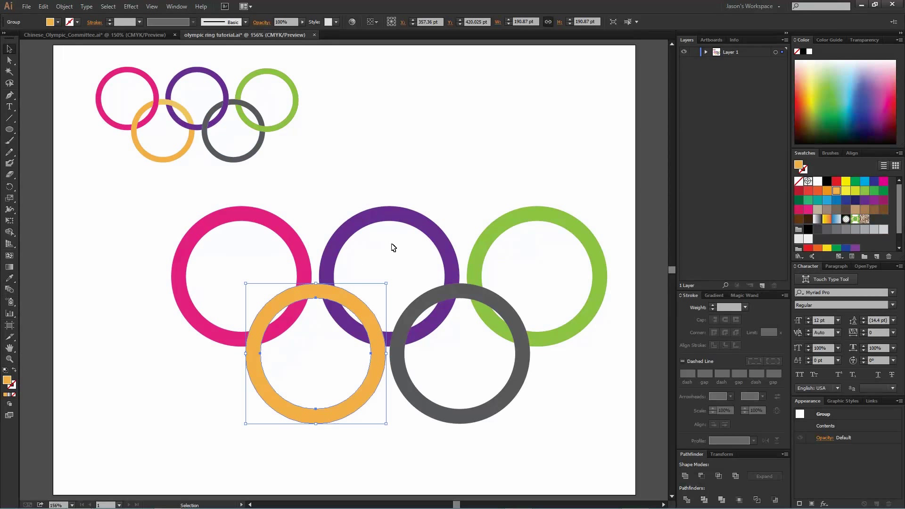
pyautogui.click(446, 297)
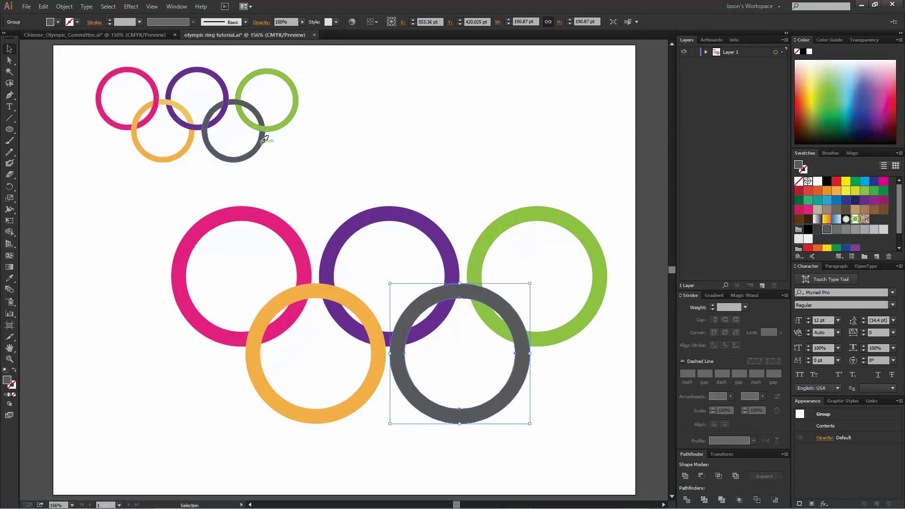
pyautogui.press('i')
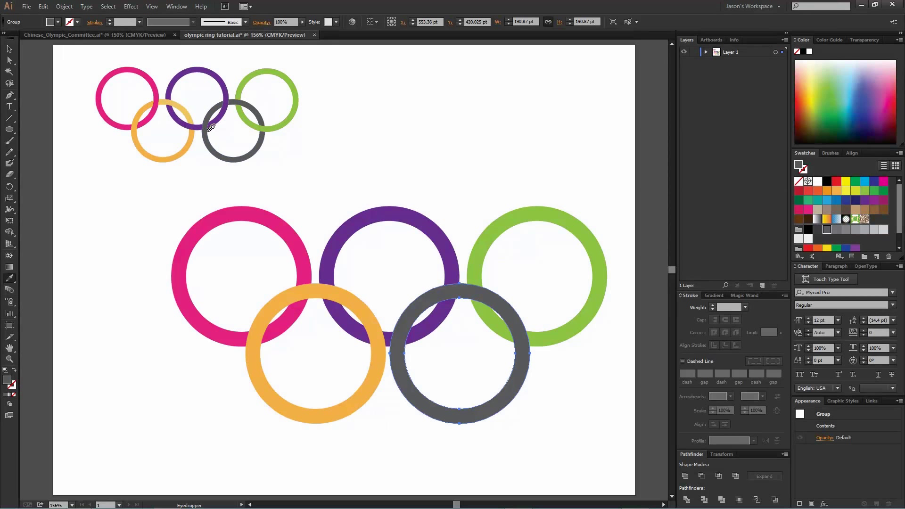
pyautogui.click(9, 48)
# Save the document with Ctrl+S and inspect Layer 1's contents in the Layers panel.
pyautogui.click(181, 199)
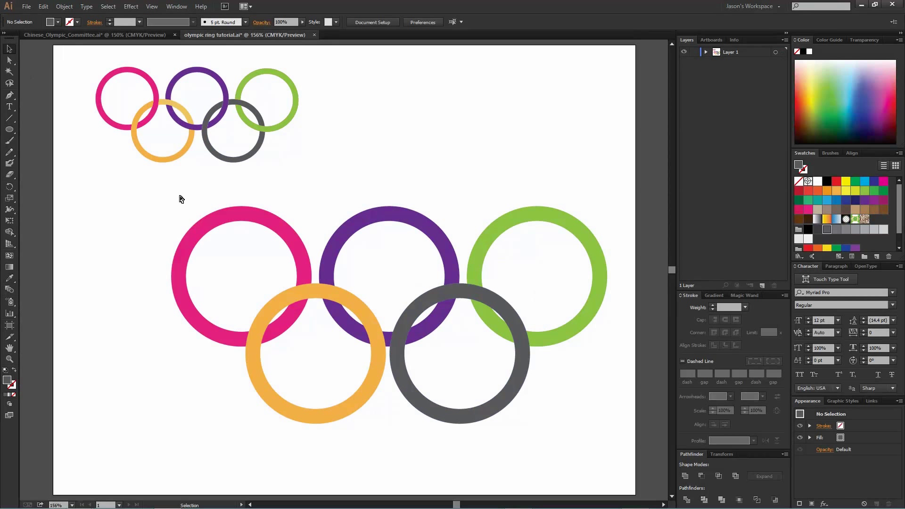
pyautogui.press('a')
pyautogui.hotkey('ctrl', 's')
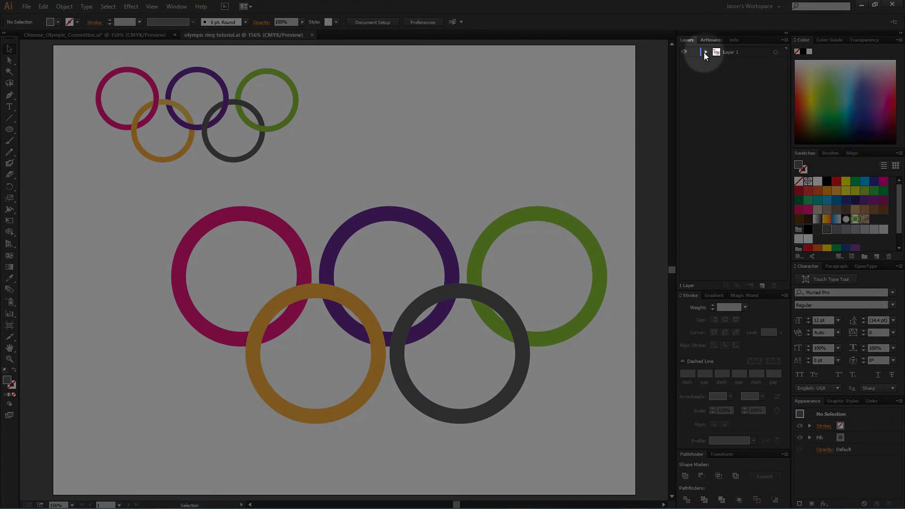
pyautogui.click(705, 53)
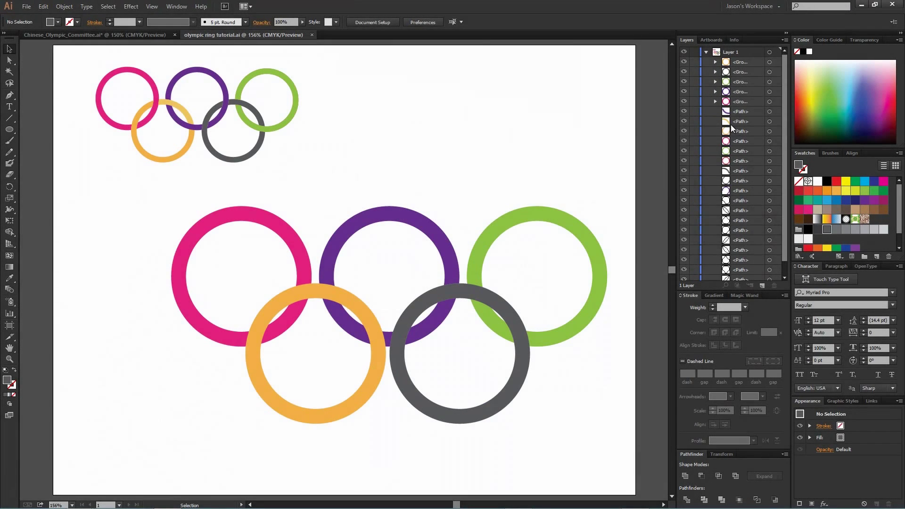
pyautogui.click(707, 53)
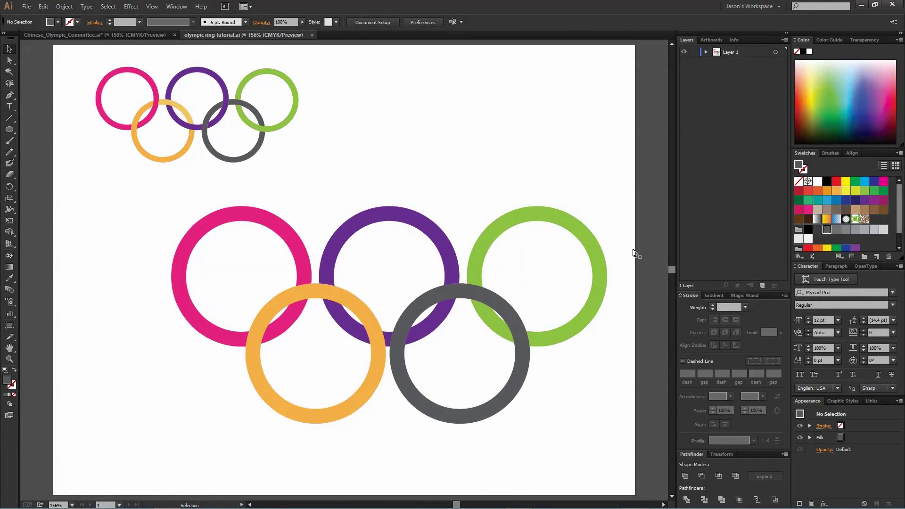
pyautogui.click(467, 296)
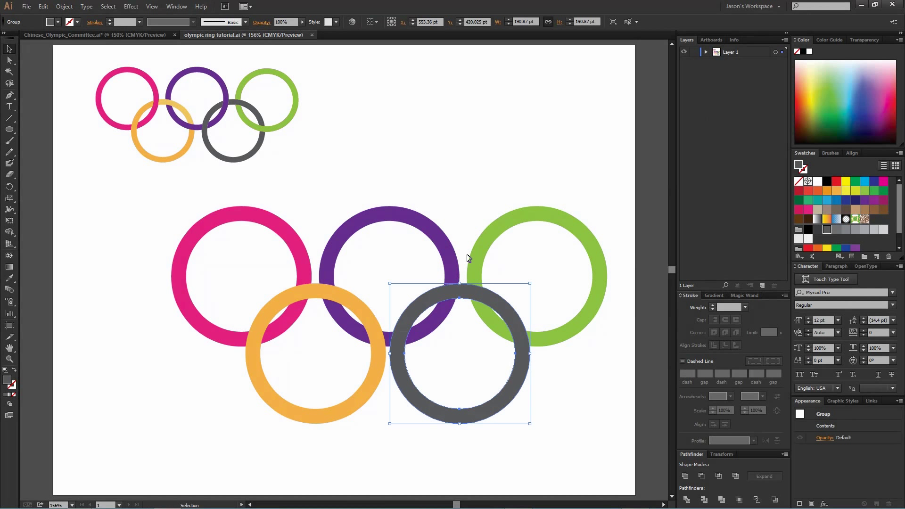
# Send the dark grey ring to the back with Arrange > Send to Back and compare the overlap.
pyautogui.rightClick(460, 297)
pyautogui.moveTo(494, 373)
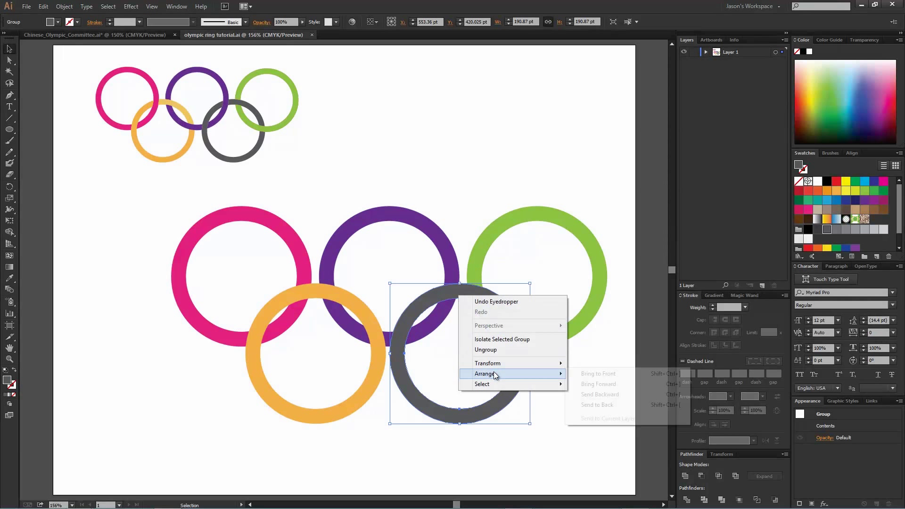
pyautogui.click(588, 404)
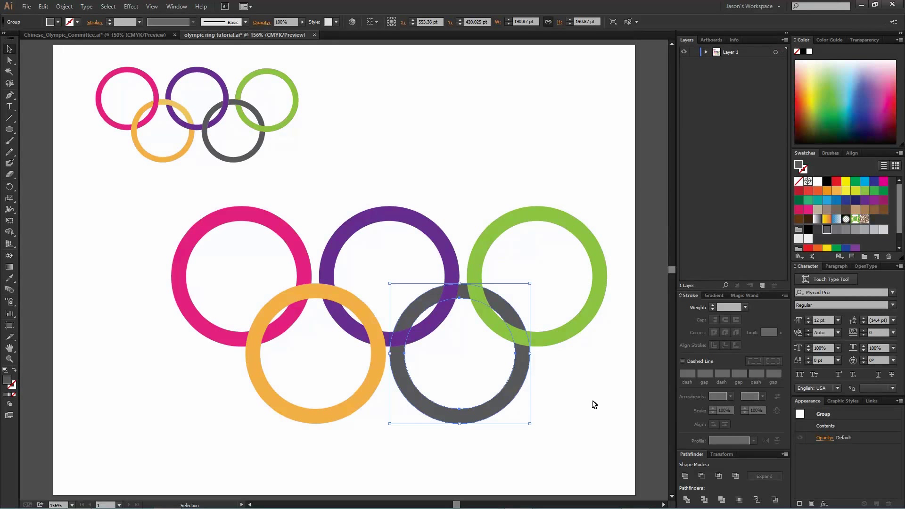
pyautogui.click(592, 415)
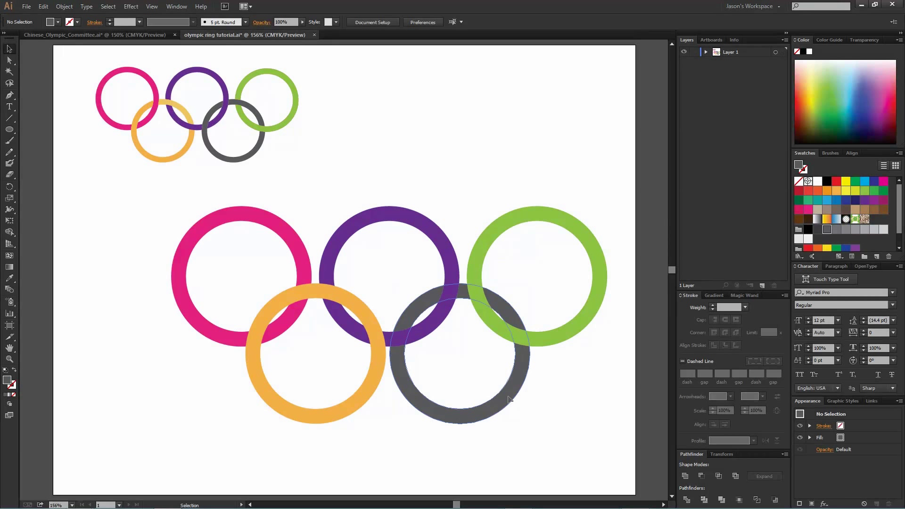
pyautogui.click(510, 405)
pyautogui.click(565, 422)
pyautogui.click(509, 400)
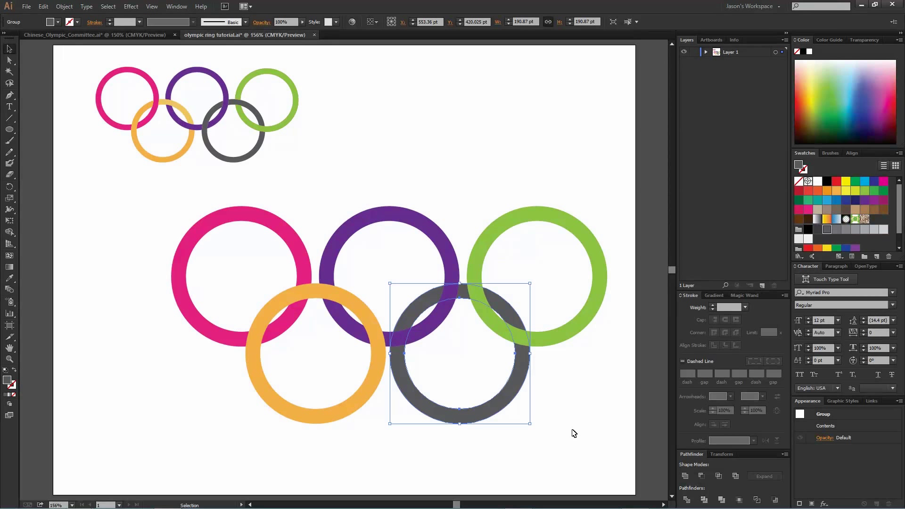
pyautogui.press('a')
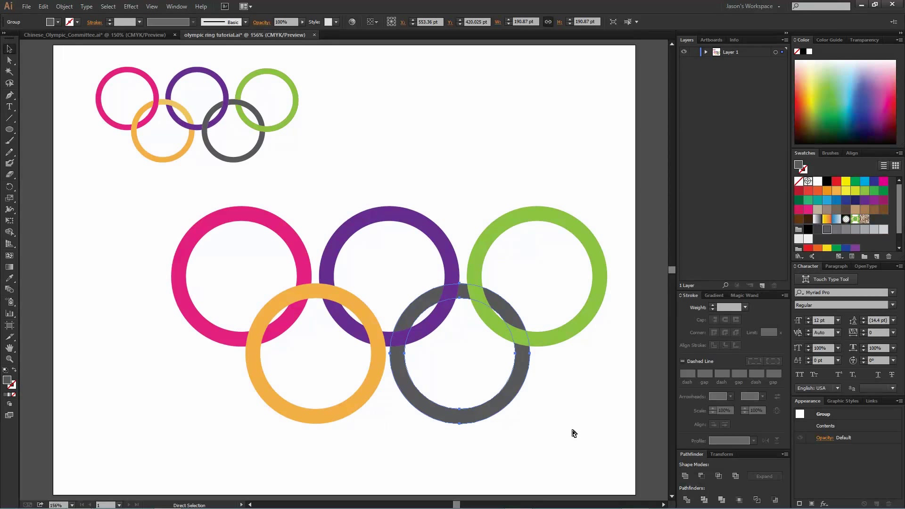
# Bring the dark grey ring to the front with Arrange > Bring to Front.
pyautogui.press('v')
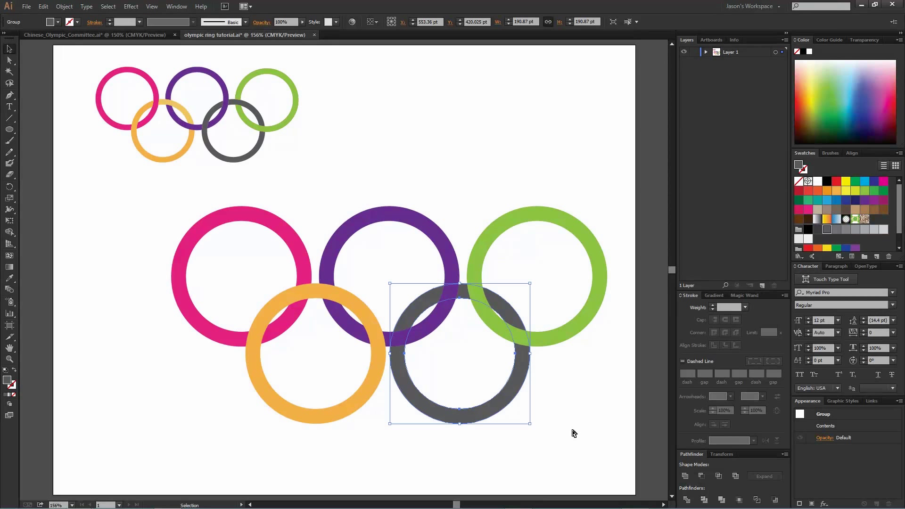
pyautogui.press('a')
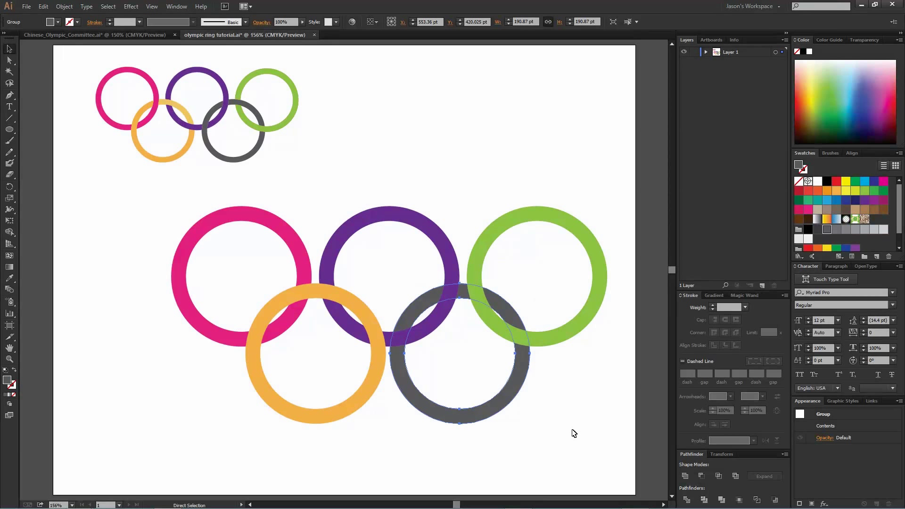
pyautogui.press('v')
pyautogui.rightClick(512, 384)
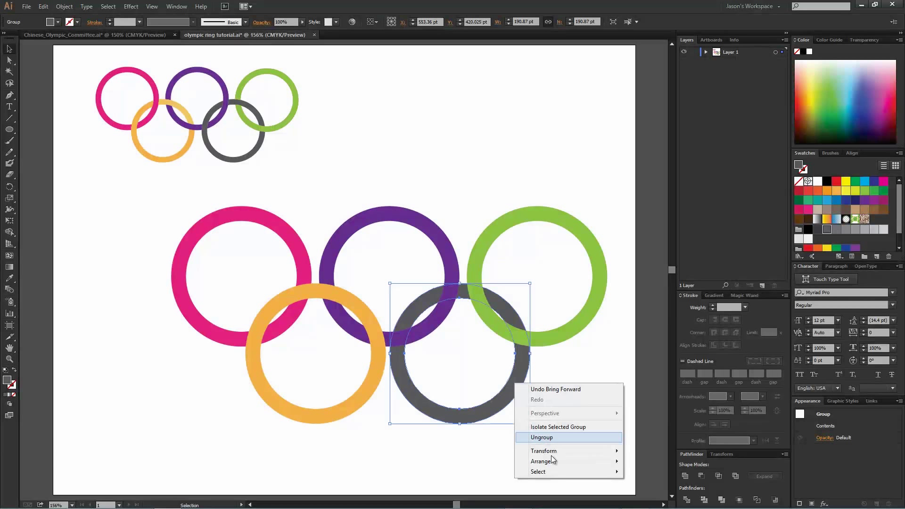
pyautogui.moveTo(550, 463)
pyautogui.click(654, 416)
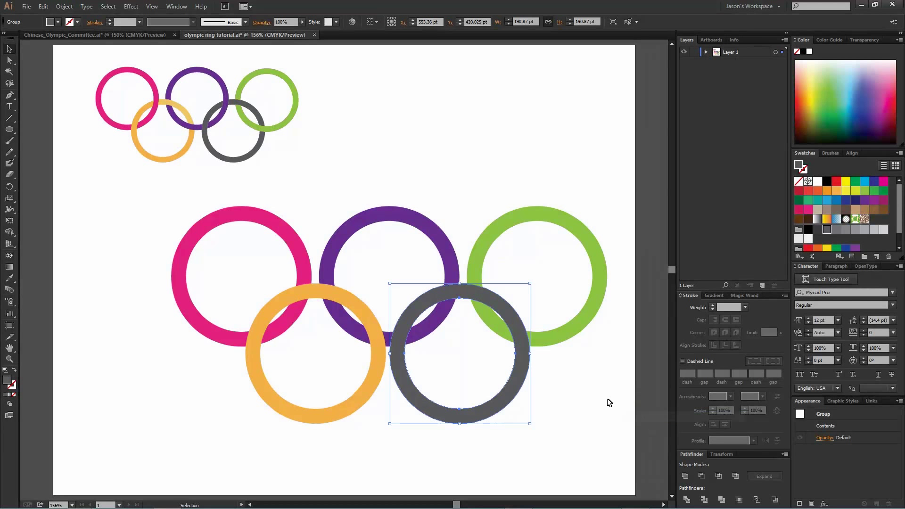
pyautogui.press('a')
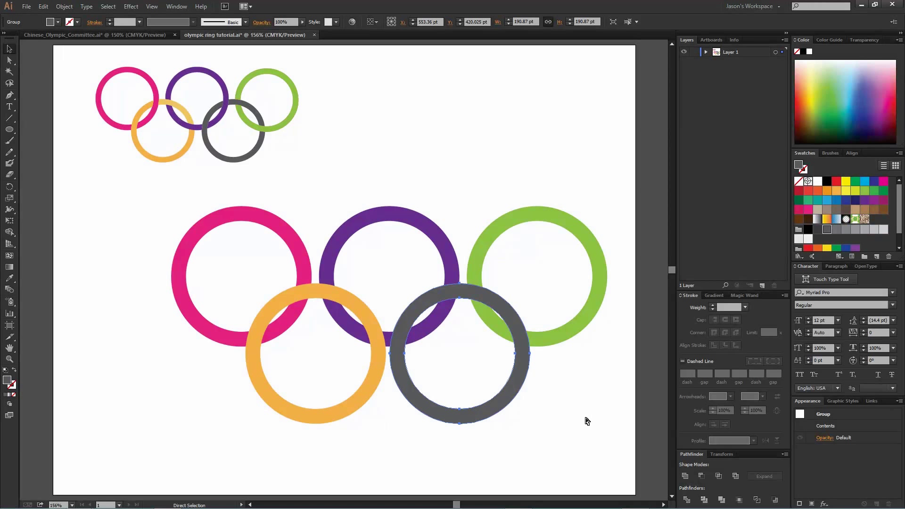
# Toggle undo and redo to compare the stacking, ending with the grey ring in front.
pyautogui.hotkey('ctrl', 'z')
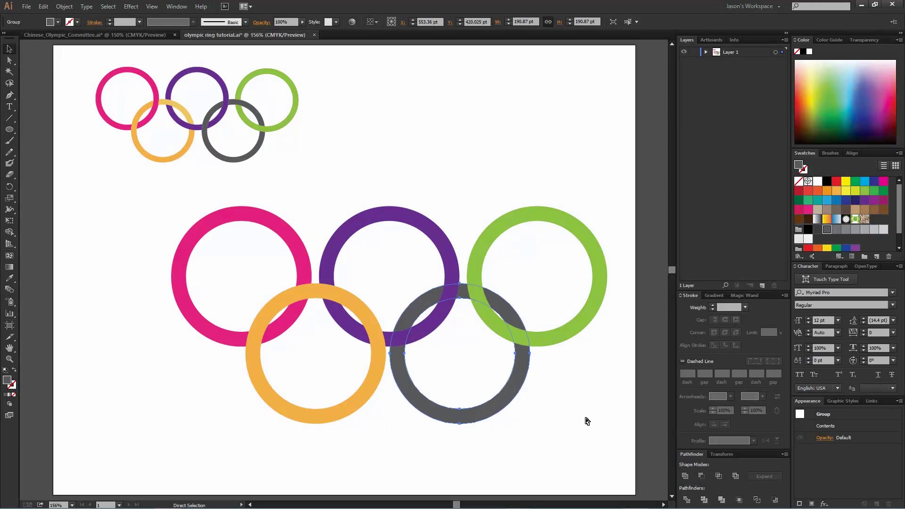
pyautogui.hotkey('ctrl', 'shift', 'z')
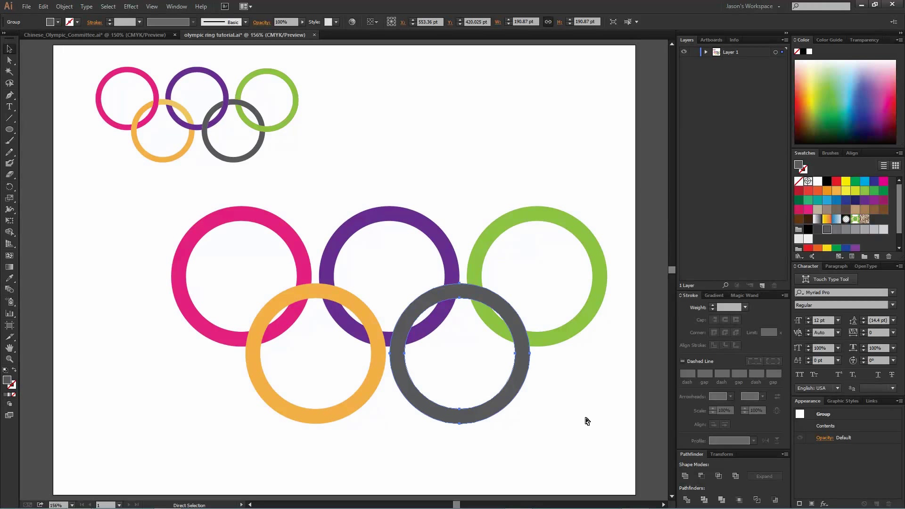
pyautogui.hotkey('ctrl', 'z')
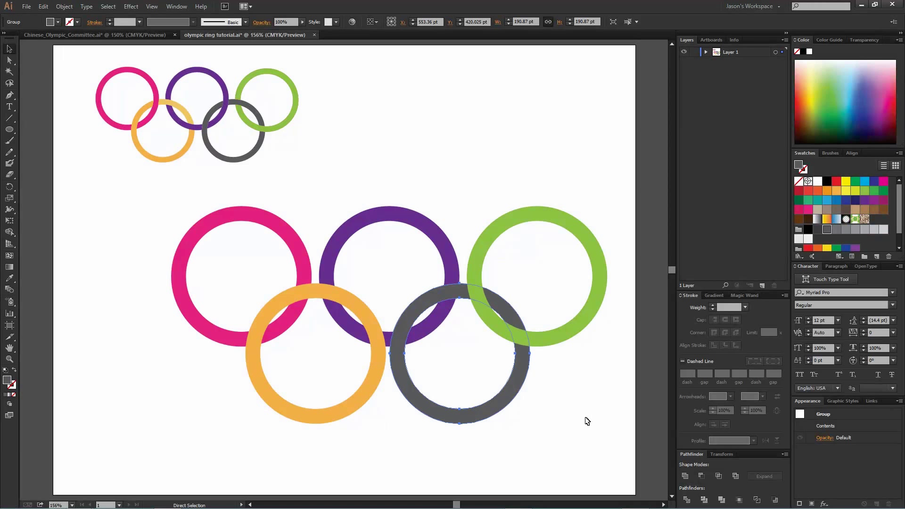
pyautogui.press('v')
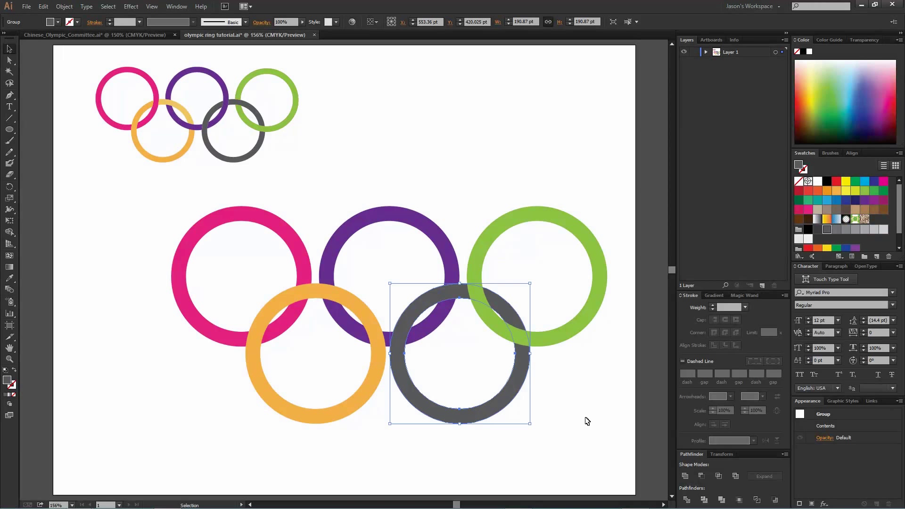
pyautogui.press('a')
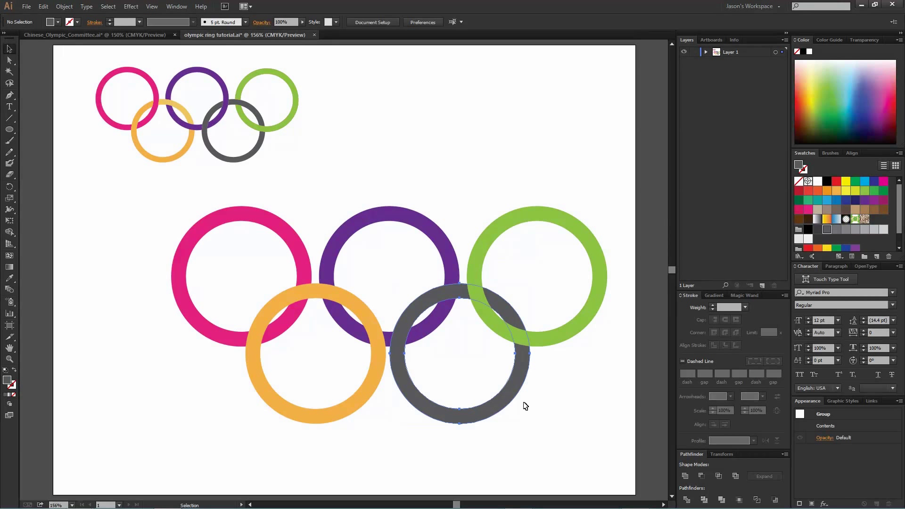
pyautogui.hotkey('ctrl', 'z')
pyautogui.hotkey('ctrl', 'shift', 'z')
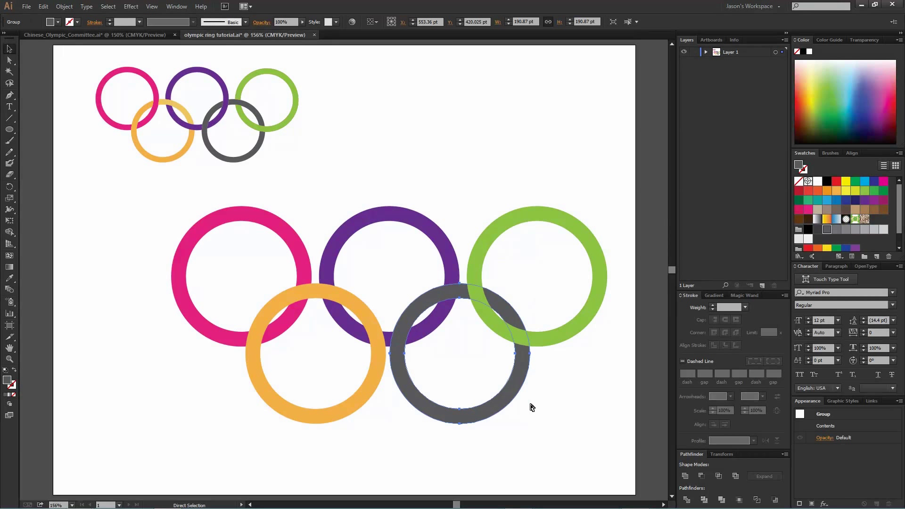
pyautogui.hotkey('ctrl', 'shift', 'z')
# Select only the grey ring and nudge it slightly right with the arrow keys.
pyautogui.press('v')
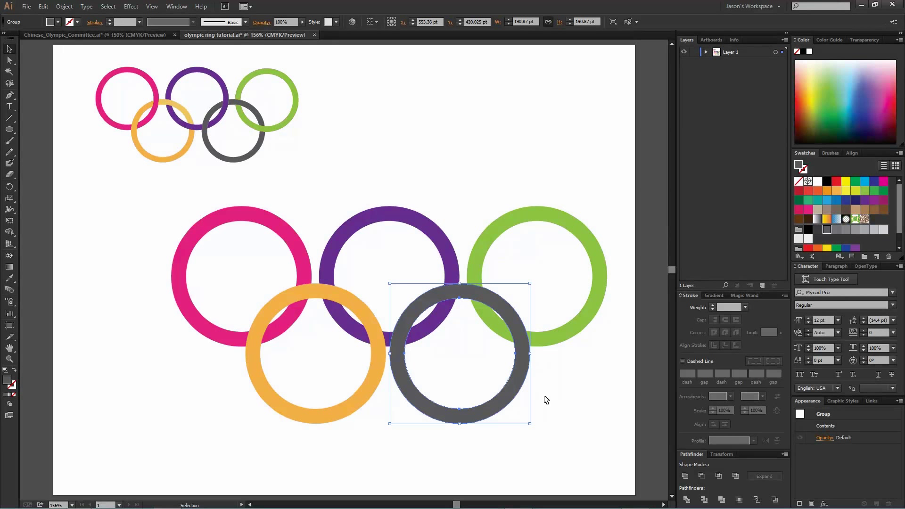
pyautogui.click(546, 400)
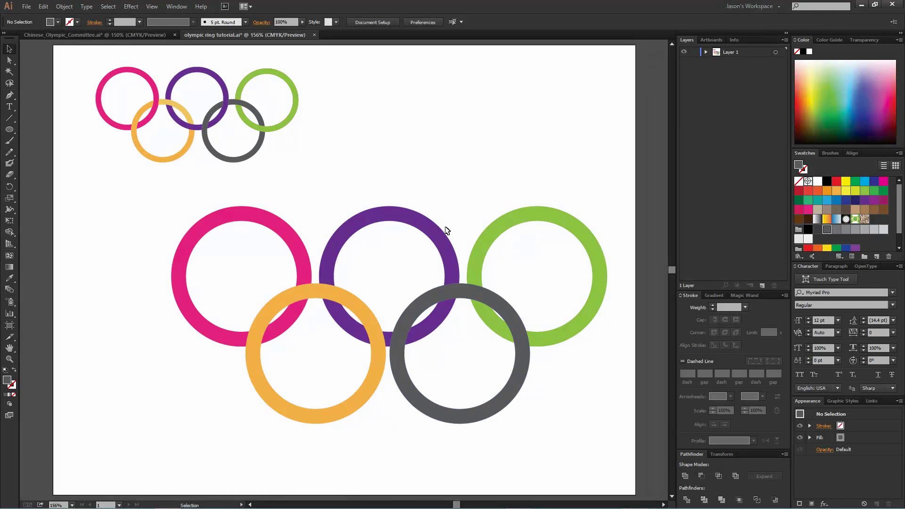
pyautogui.moveTo(196, 195); pyautogui.dragTo(595, 403)
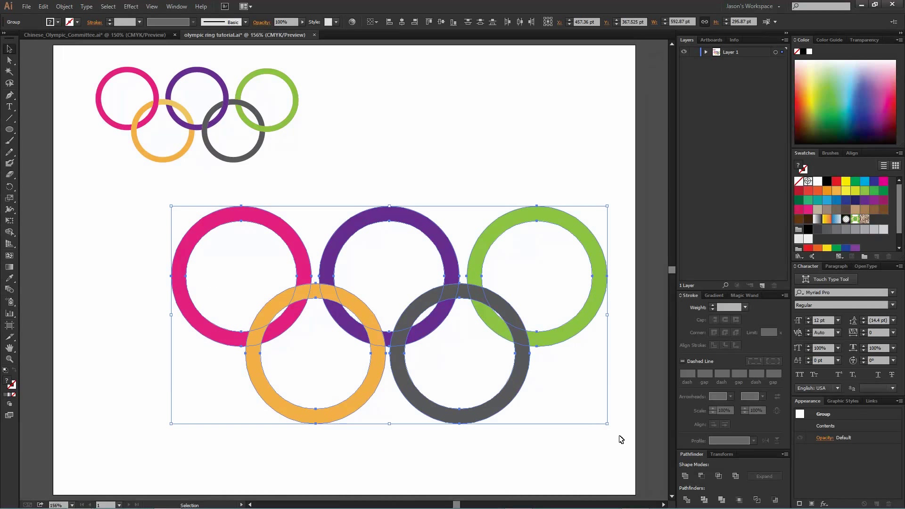
pyautogui.click(554, 377)
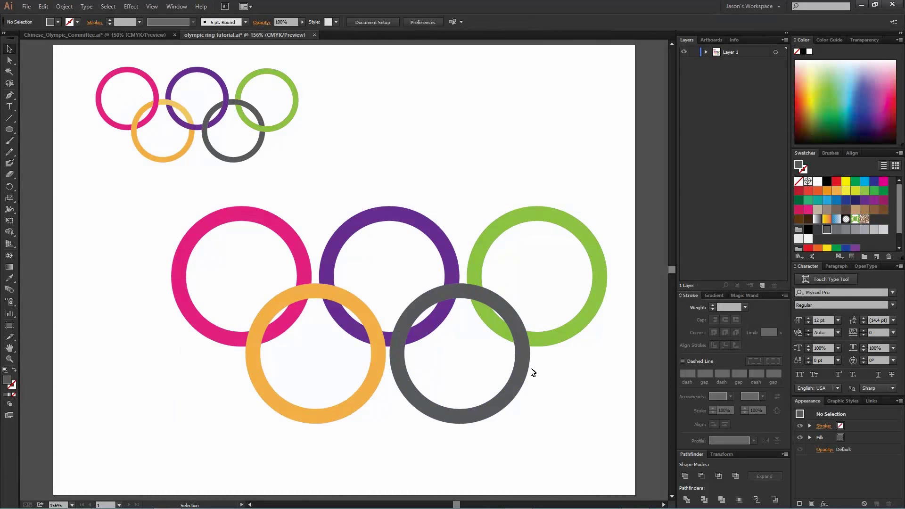
pyautogui.click(525, 370)
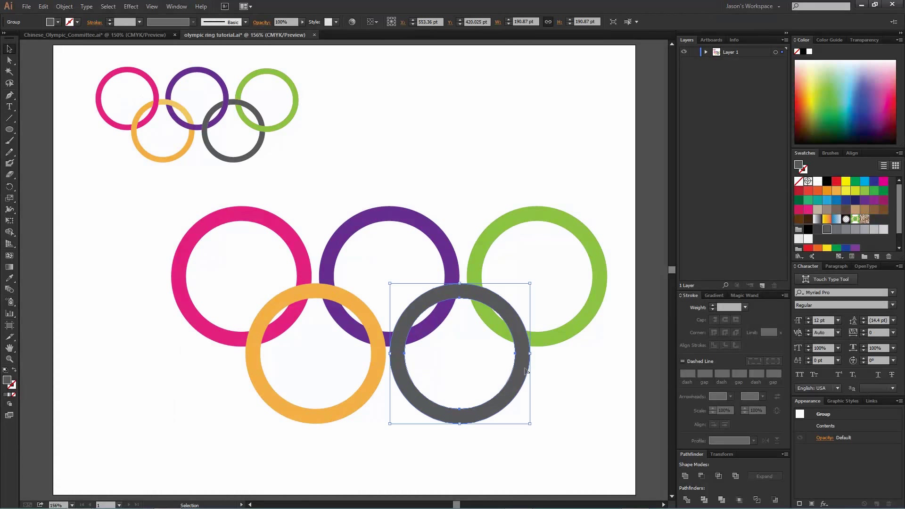
pyautogui.press('Right')
pyautogui.press('Right')
pyautogui.press('Right')
pyautogui.press('Right')
pyautogui.press('Right')
pyautogui.press('Right')
pyautogui.press('Left')
pyautogui.press('Left')
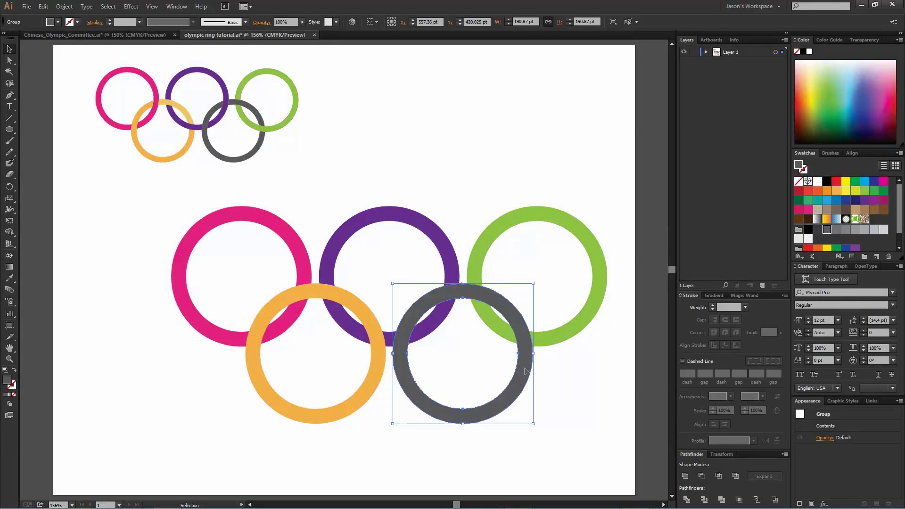
# Nudge the orange and grey rings up together so they overlap the top row more.
pyautogui.keyDown('shift'); pyautogui.click(323, 385); pyautogui.keyUp('shift')
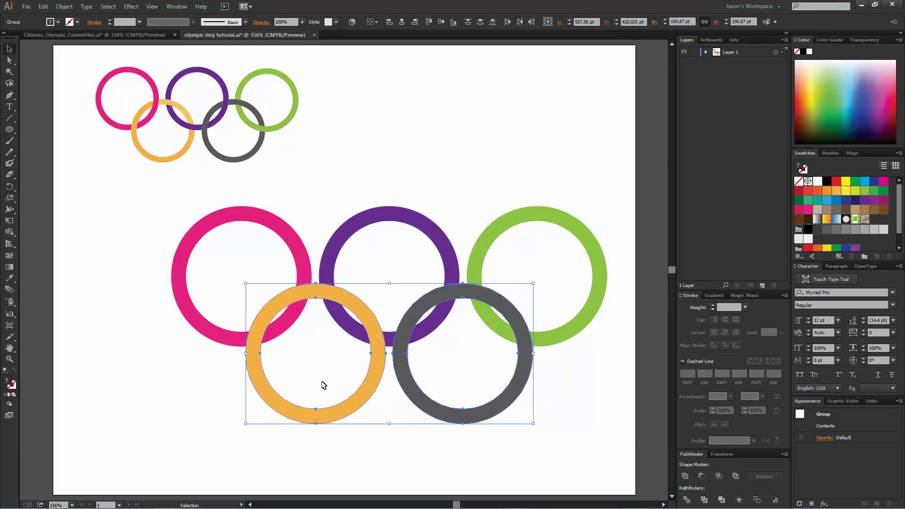
pyautogui.press('Up')
pyautogui.press('Up')
pyautogui.press('Up')
pyautogui.press('Up')
pyautogui.press('Up')
pyautogui.press('Up')
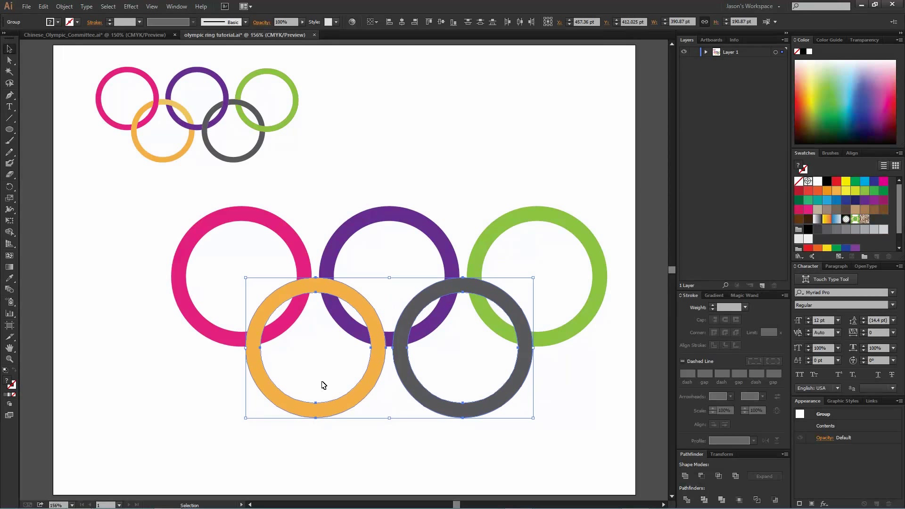
pyautogui.press('Up')
pyautogui.press('Up')
pyautogui.press('Left')
pyautogui.press('Left')
pyautogui.press('Up')
pyautogui.press('Up')
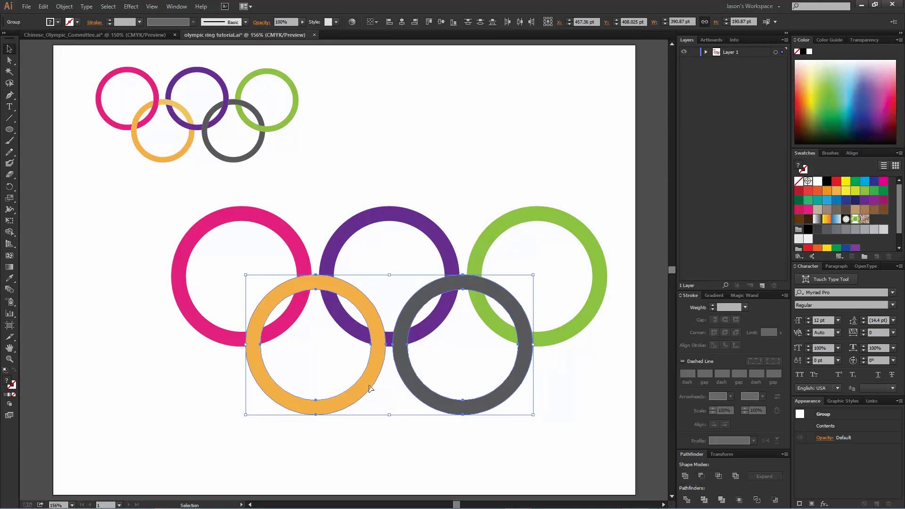
pyautogui.click(584, 419)
# Apply Pathfinder Divide to all five large rings and check the pieces in Outline view.
pyautogui.moveTo(136, 223); pyautogui.dragTo(599, 378)
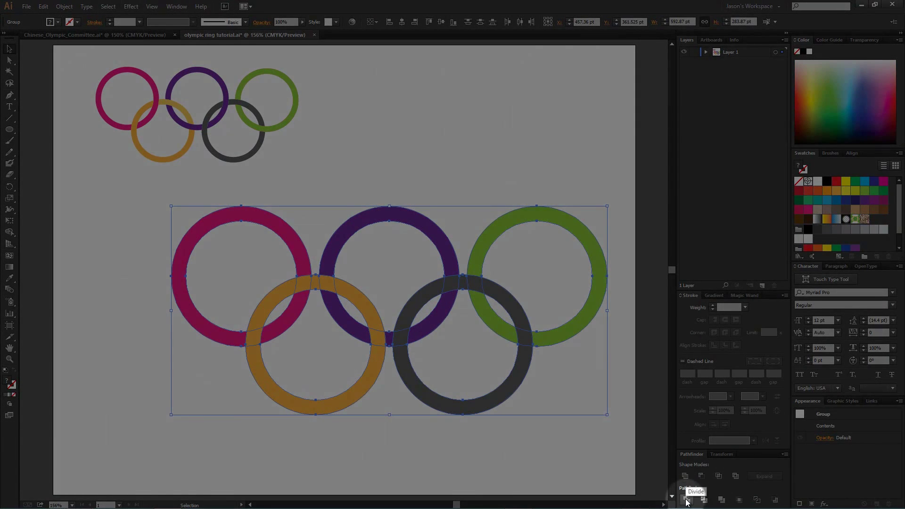
pyautogui.click(686, 501)
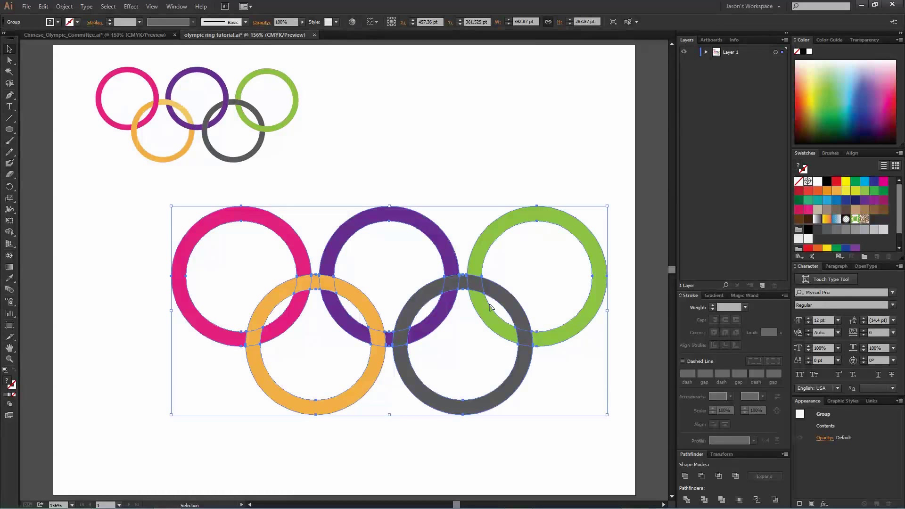
pyautogui.click(563, 412)
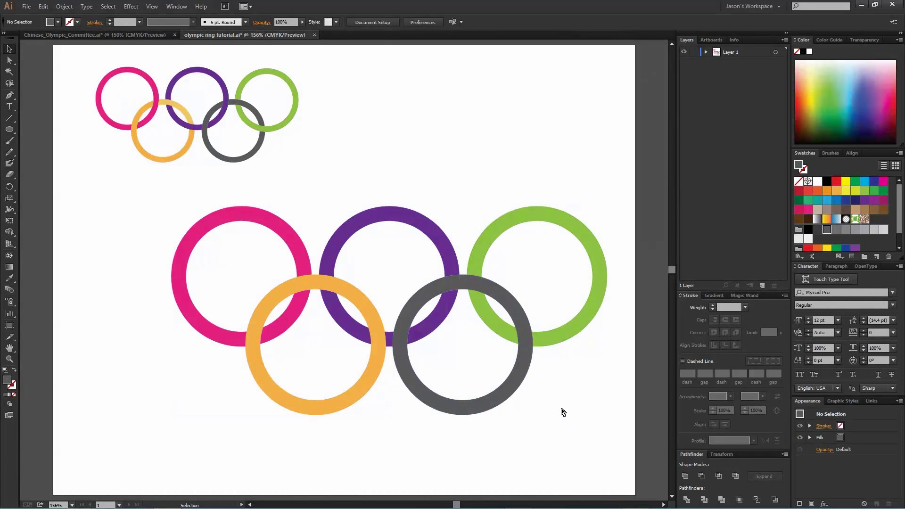
pyautogui.hotkey('ctrl', 'y')
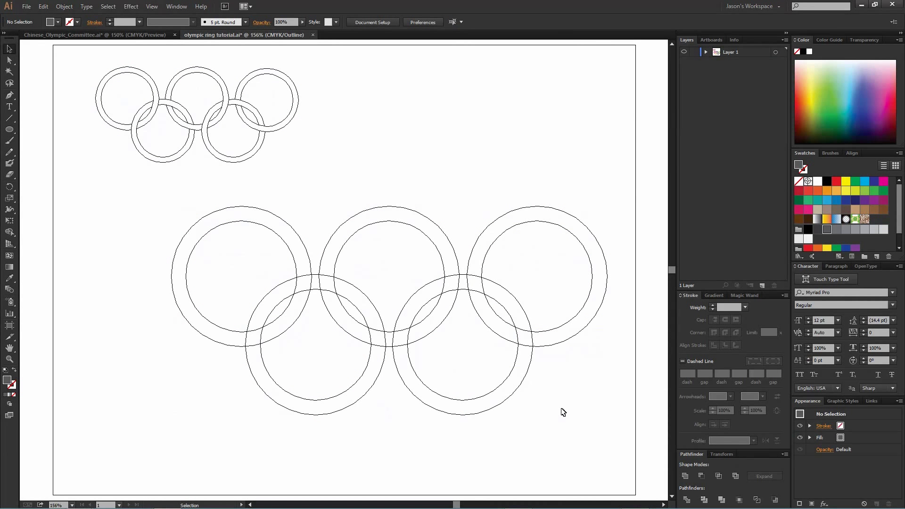
pyautogui.hotkey('ctrl', 'y')
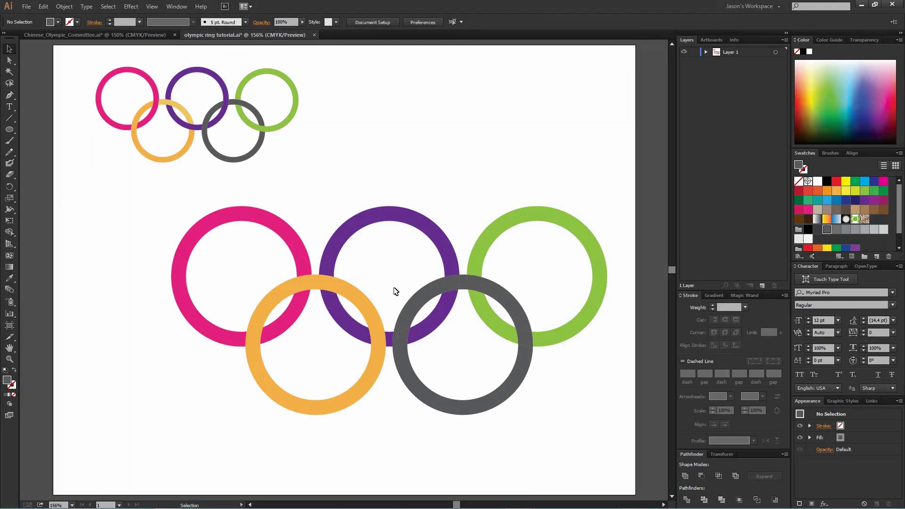
pyautogui.moveTo(158, 202); pyautogui.dragTo(272, 268)
pyautogui.click(264, 257)
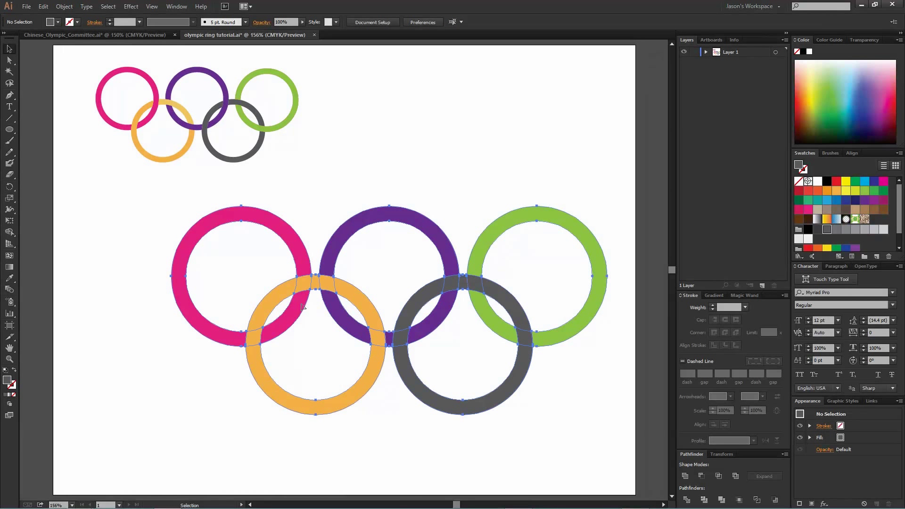
pyautogui.click(302, 306)
# Merge the orange ring's lower arc with its overlap piece beside the pink ring.
pyautogui.press('a')
pyautogui.click(227, 357)
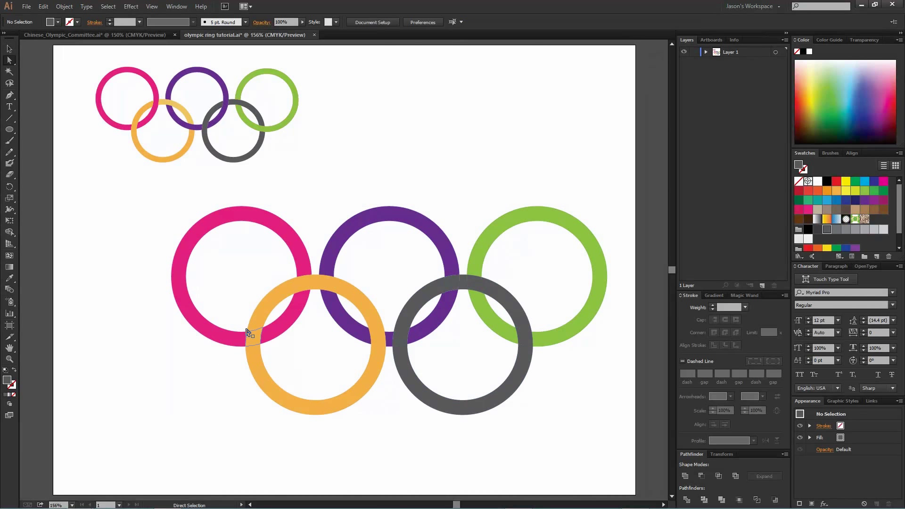
pyautogui.click(258, 372)
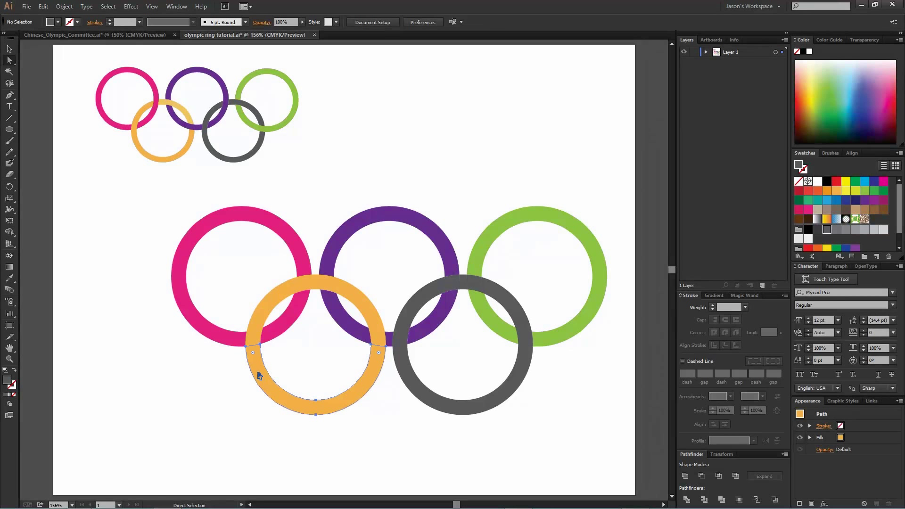
pyautogui.keyDown('shift'); pyautogui.click(253, 340); pyautogui.keyUp('shift')
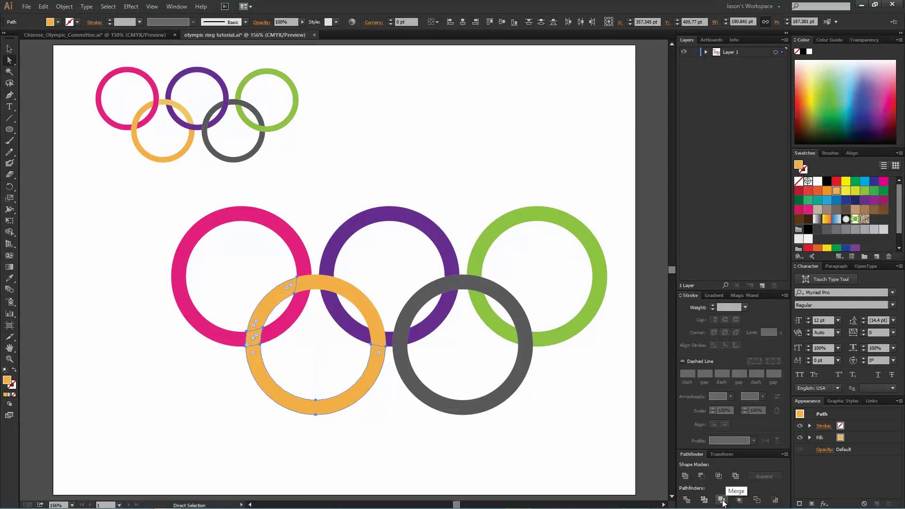
pyautogui.click(721, 500)
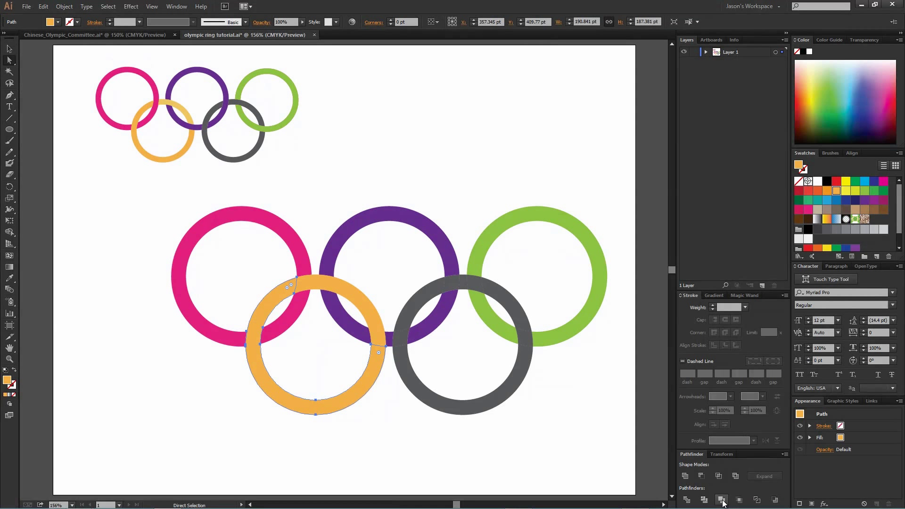
pyautogui.click(388, 451)
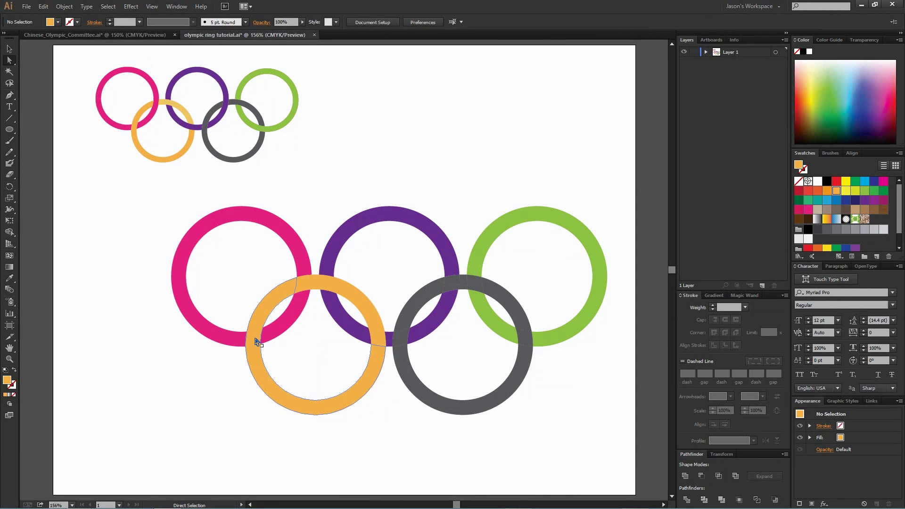
pyautogui.click(248, 216)
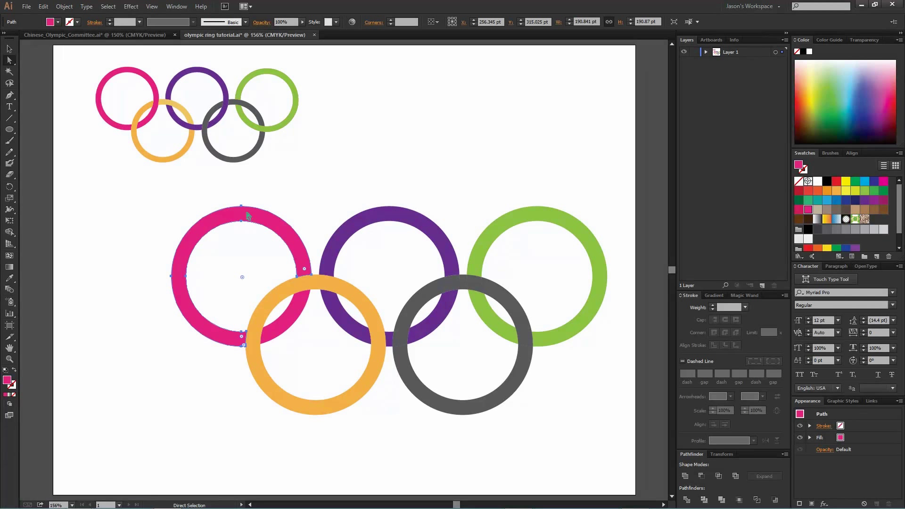
# Recolour the small pink–orange overlap piece pink by sampling the pink ring.
pyautogui.keyDown('shift'); pyautogui.click(304, 286); pyautogui.keyUp('shift')
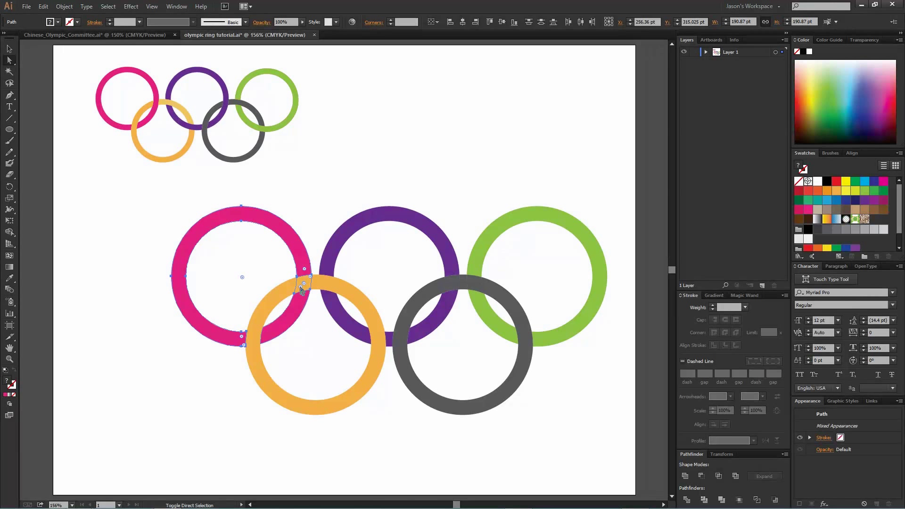
pyautogui.keyDown('shift'); pyautogui.click(305, 298); pyautogui.keyUp('shift')
pyautogui.click(273, 267)
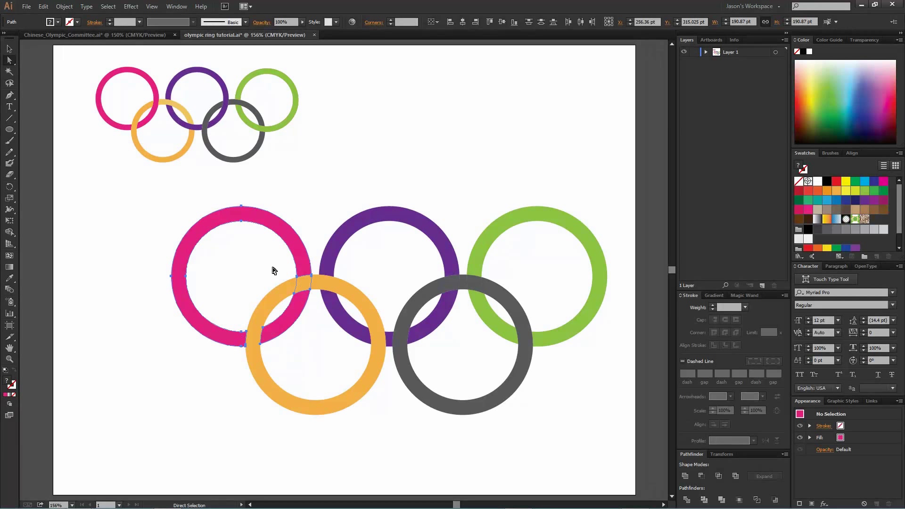
pyautogui.click(303, 285)
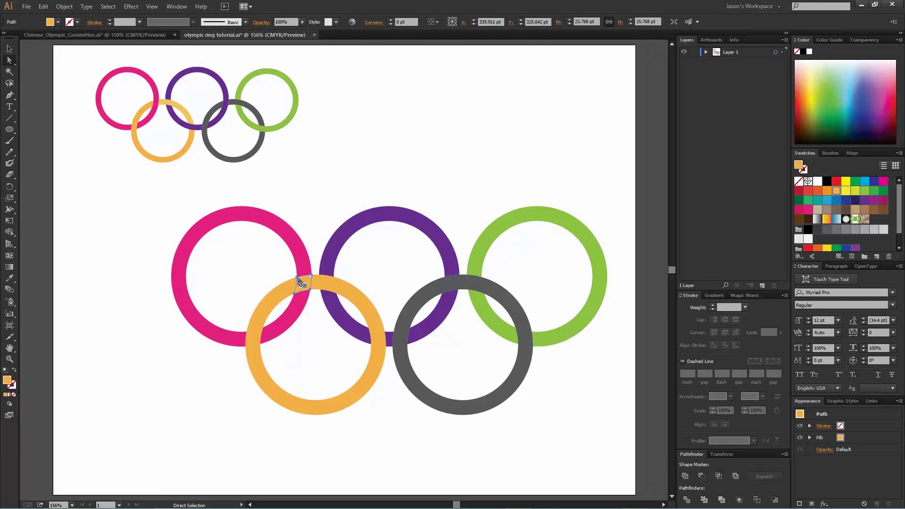
pyautogui.press('i')
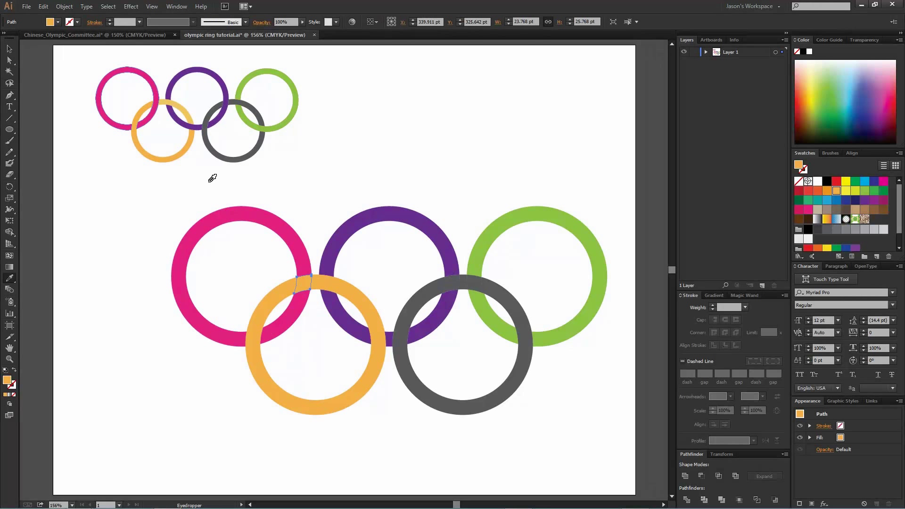
pyautogui.click(272, 220)
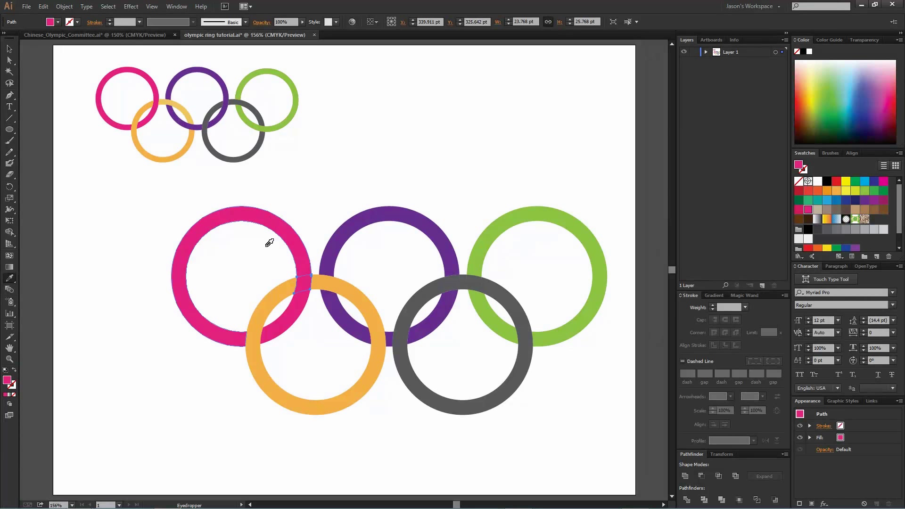
# Merge the pink ring with its overlap pieces so it passes over orange.
pyautogui.press('a')
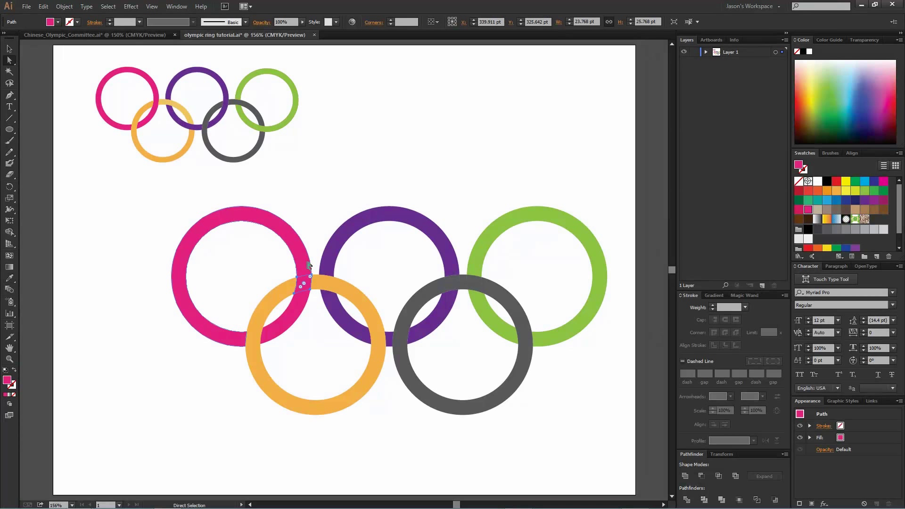
pyautogui.click(300, 279)
pyautogui.keyDown('shift'); pyautogui.click(307, 293); pyautogui.keyUp('shift')
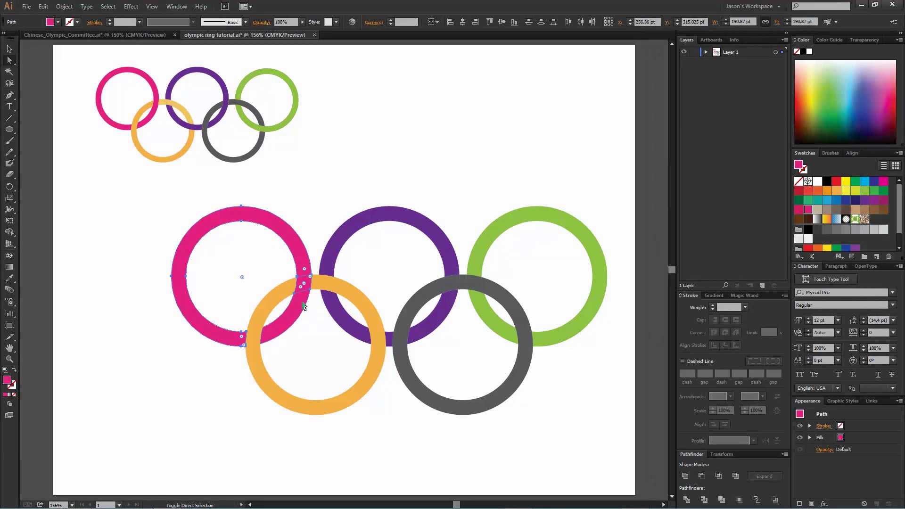
pyautogui.click(721, 499)
pyautogui.click(380, 388)
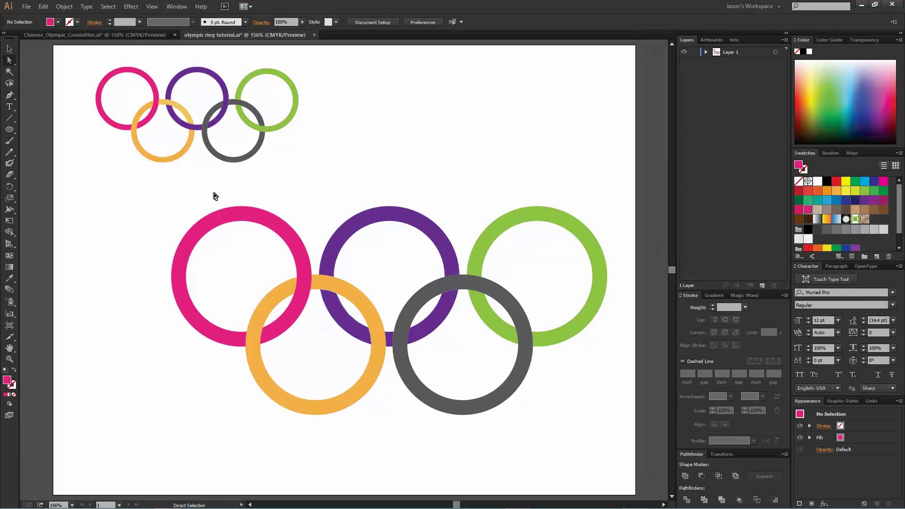
# Select the orange–purple overlap pieces, undo a trial Trim, and sample purple onto one segment.
pyautogui.click(356, 328)
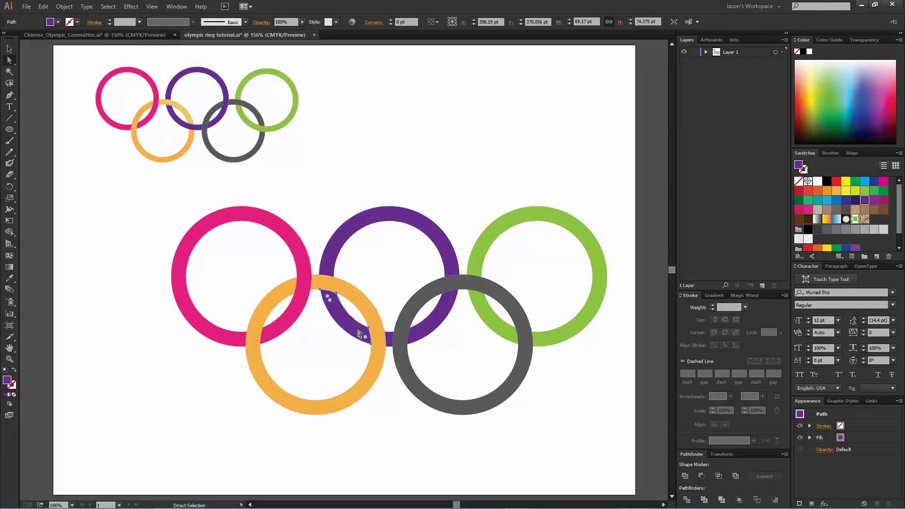
pyautogui.keyDown('shift'); pyautogui.click(384, 339); pyautogui.keyUp('shift')
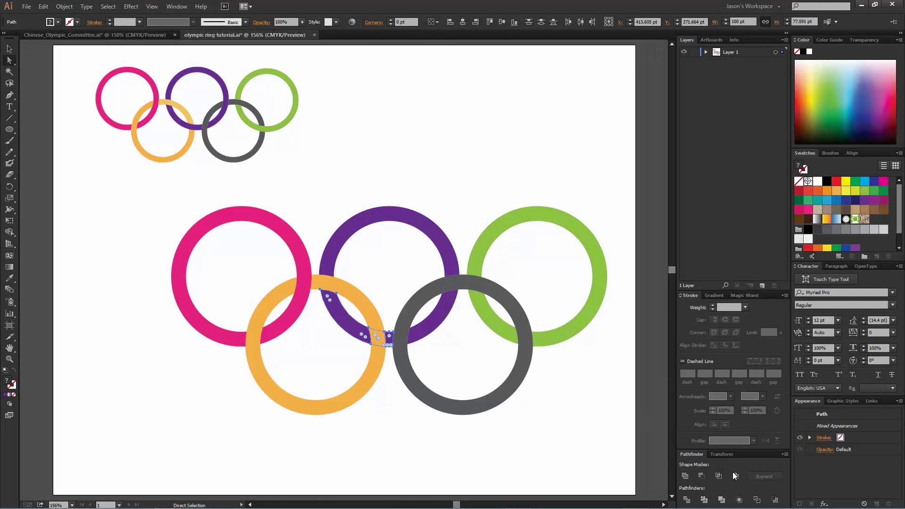
pyautogui.click(721, 500)
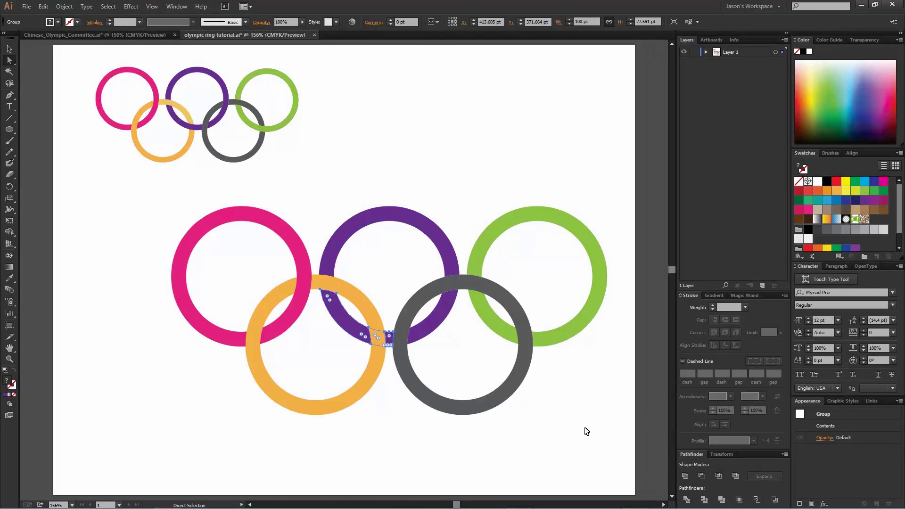
pyautogui.hotkey('ctrl', 'z')
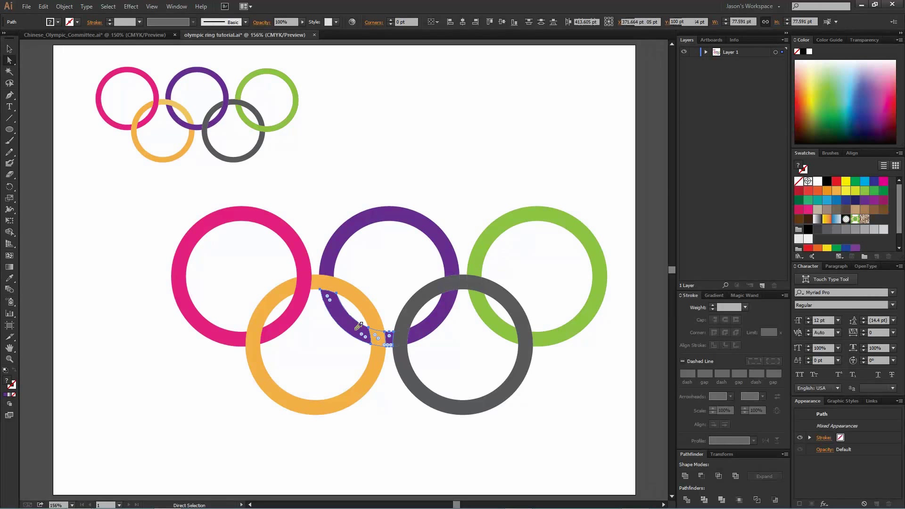
pyautogui.press('i')
pyautogui.click(362, 338)
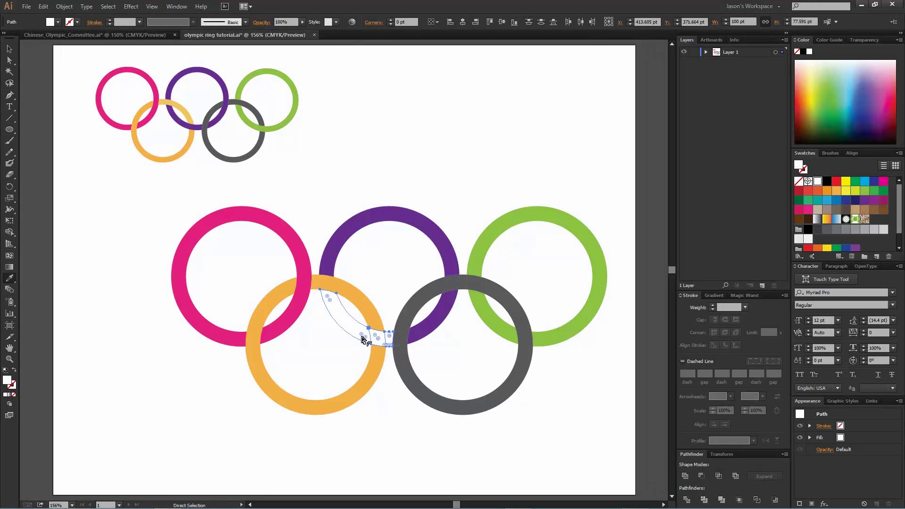
pyautogui.click(362, 333)
pyautogui.press('v')
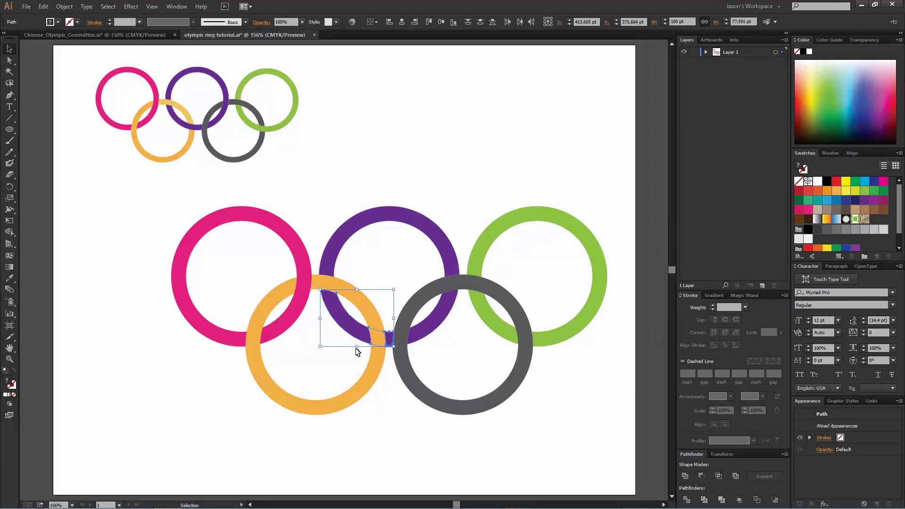
pyautogui.click(357, 351)
# Fill the crossing overlap piece purple and merge the two purple pieces into one.
pyautogui.press('a')
pyautogui.click(374, 339)
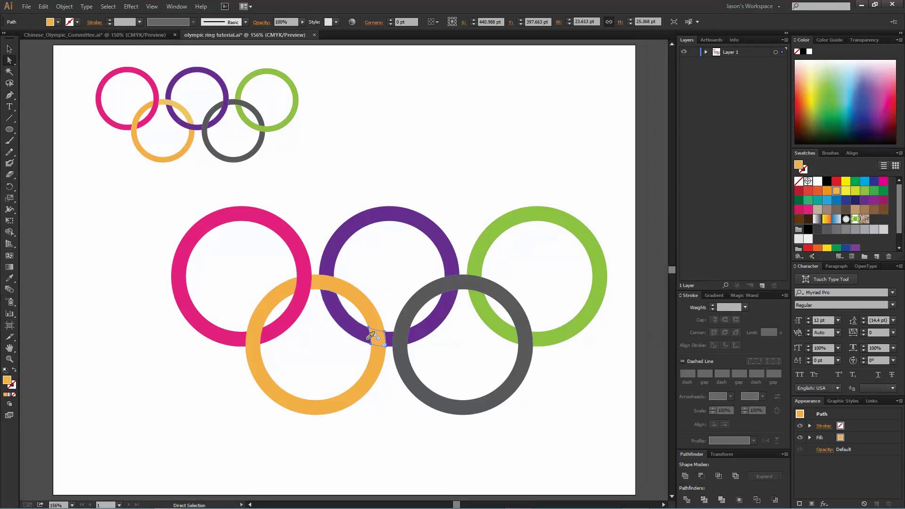
pyautogui.press('i')
pyautogui.click(357, 330)
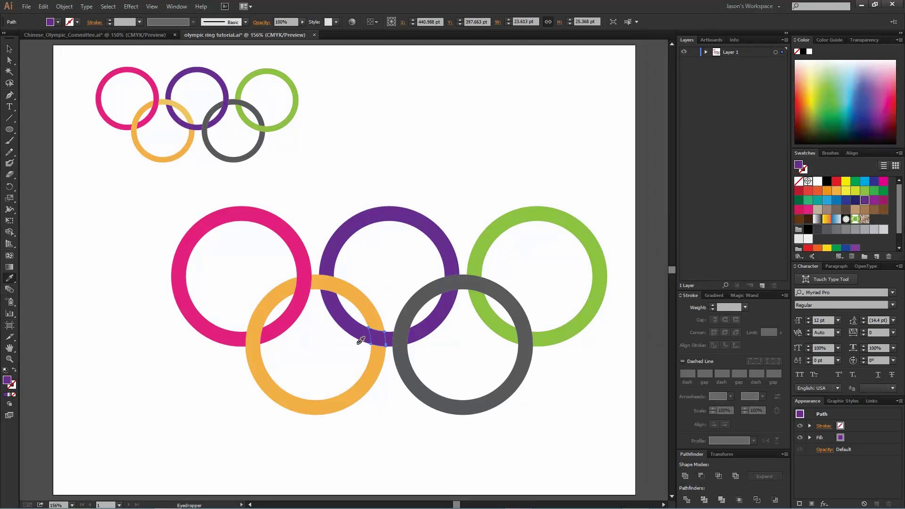
pyautogui.press('a')
pyautogui.click(360, 338)
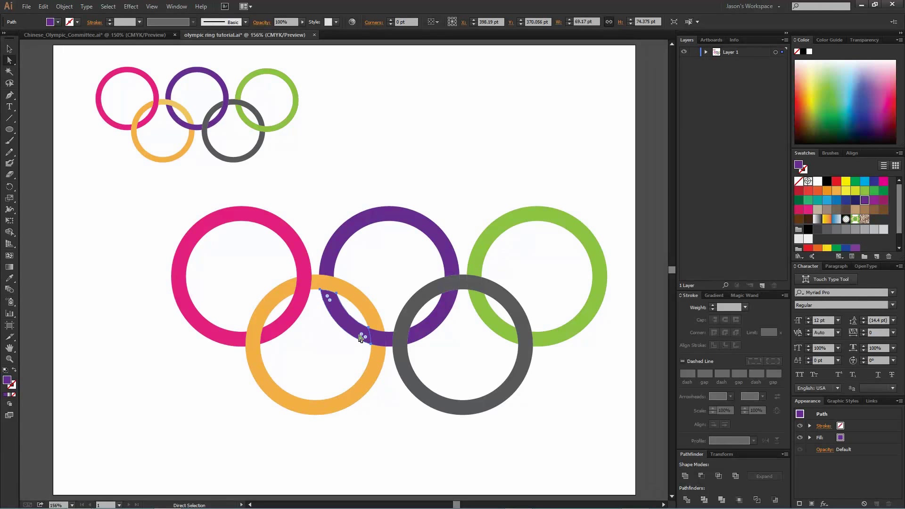
pyautogui.keyDown('shift'); pyautogui.click(379, 340); pyautogui.keyUp('shift')
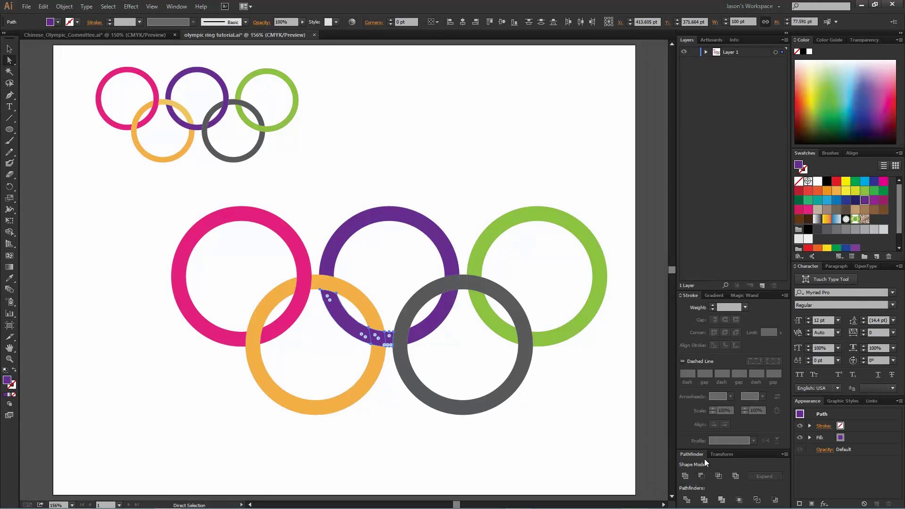
pyautogui.click(725, 498)
# Fill the small purple–grey overlap piece with the purple ring's colour.
pyautogui.click(461, 338)
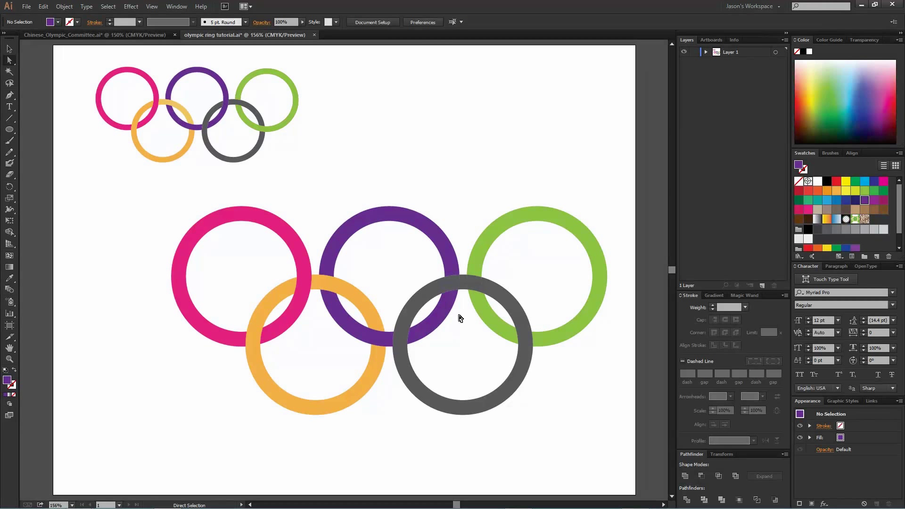
pyautogui.click(452, 267)
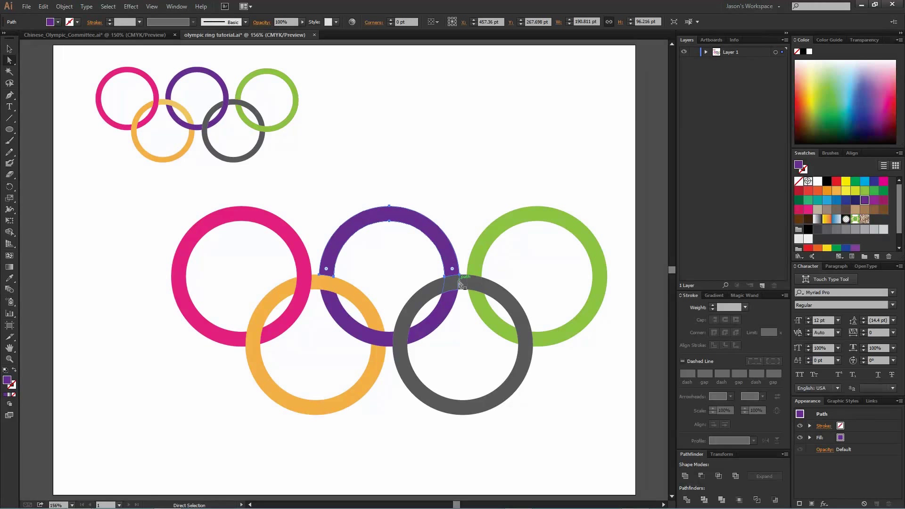
pyautogui.keyDown('shift'); pyautogui.click(451, 284); pyautogui.keyUp('shift')
pyautogui.click(450, 284)
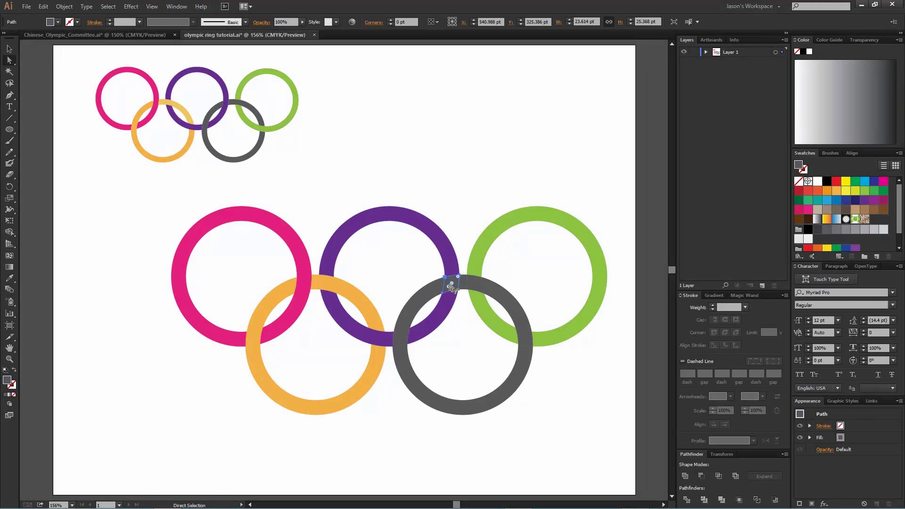
pyautogui.press('i')
pyautogui.click(452, 244)
pyautogui.click(452, 245)
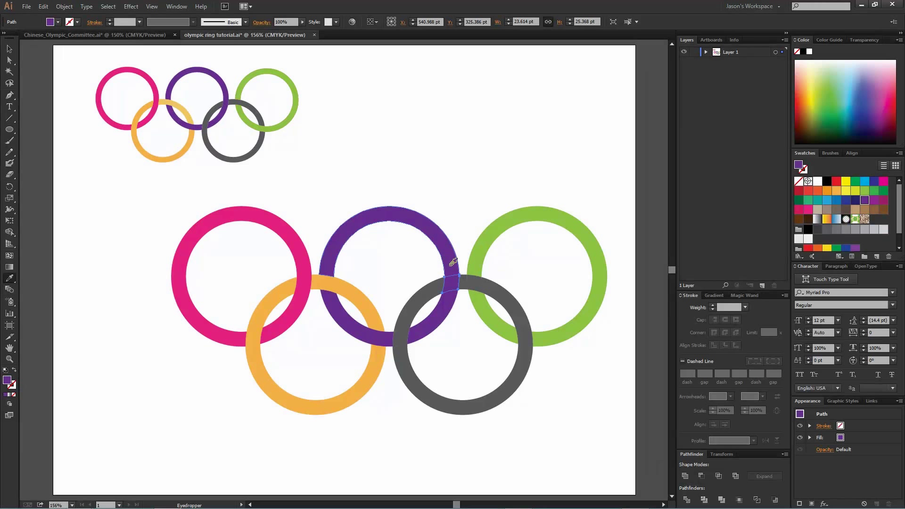
# Merge the purple ring with its purple overlap pieces so it passes over grey.
pyautogui.keyDown('ctrl'); pyautogui.click(450, 270); pyautogui.keyUp('ctrl')
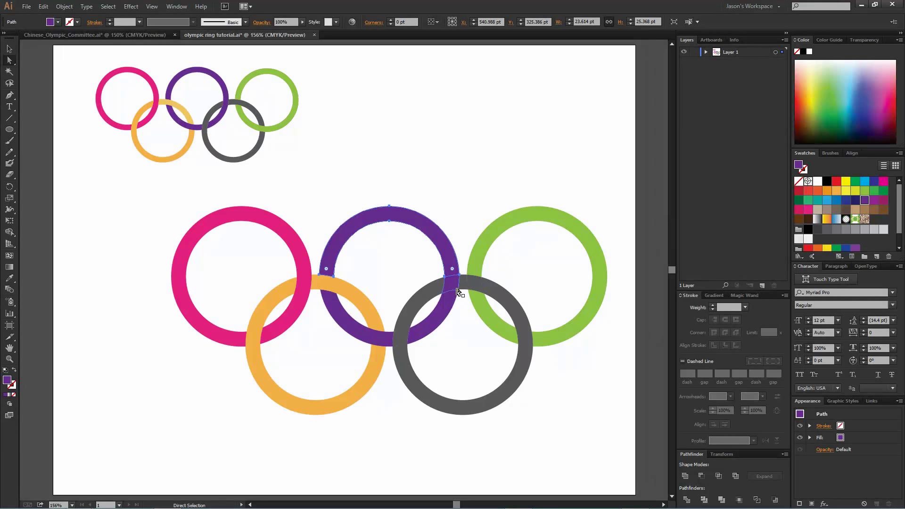
pyautogui.keyDown('shift'); pyautogui.click(453, 289); pyautogui.keyUp('shift')
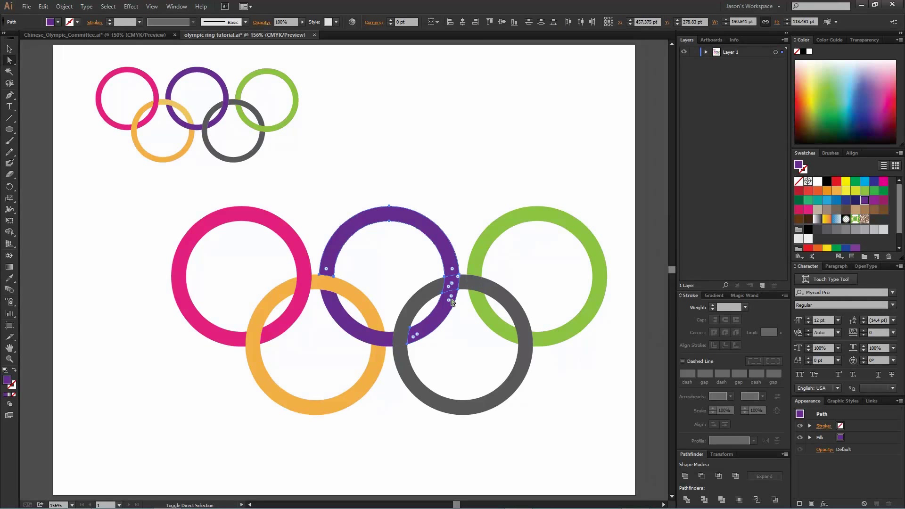
pyautogui.keyDown('shift'); pyautogui.click(451, 301); pyautogui.keyUp('shift')
pyautogui.click(721, 498)
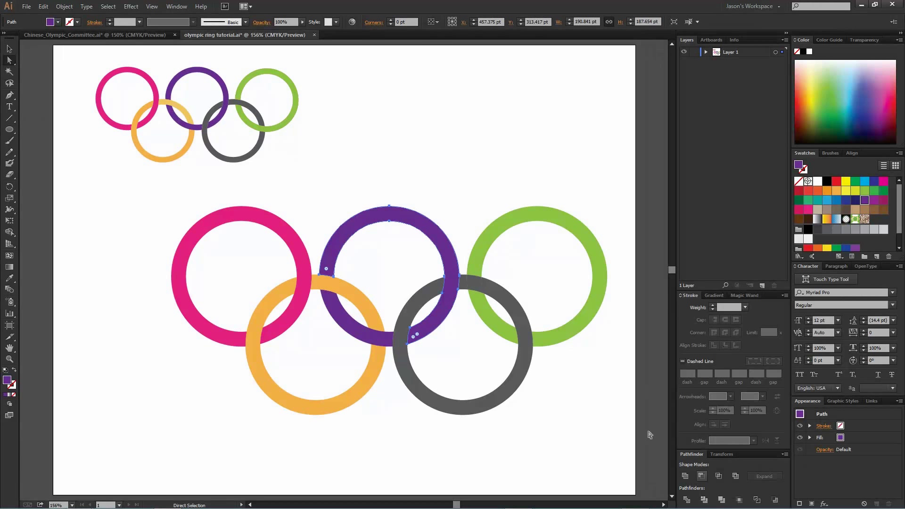
pyautogui.click(606, 395)
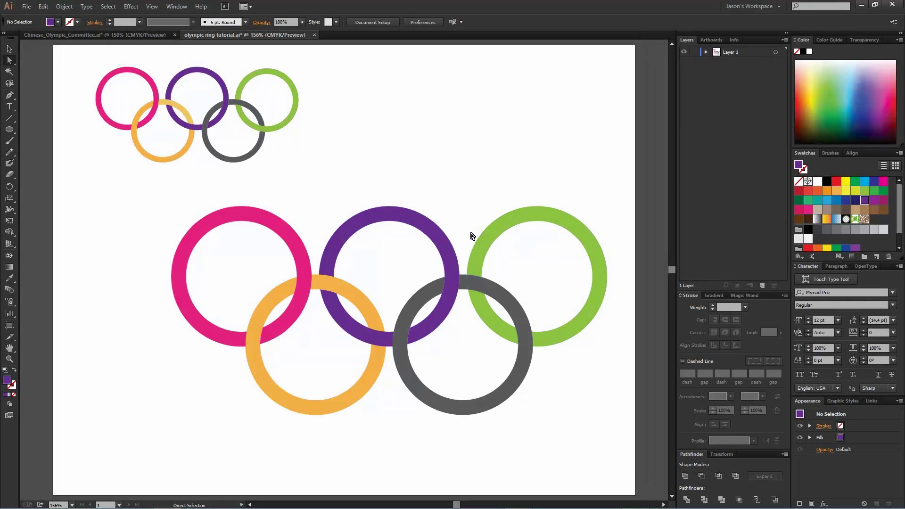
# Recolour a small overlap segment green and merge it with the green ring and its other overlap piece.
pyautogui.click(566, 326)
pyautogui.click(523, 336)
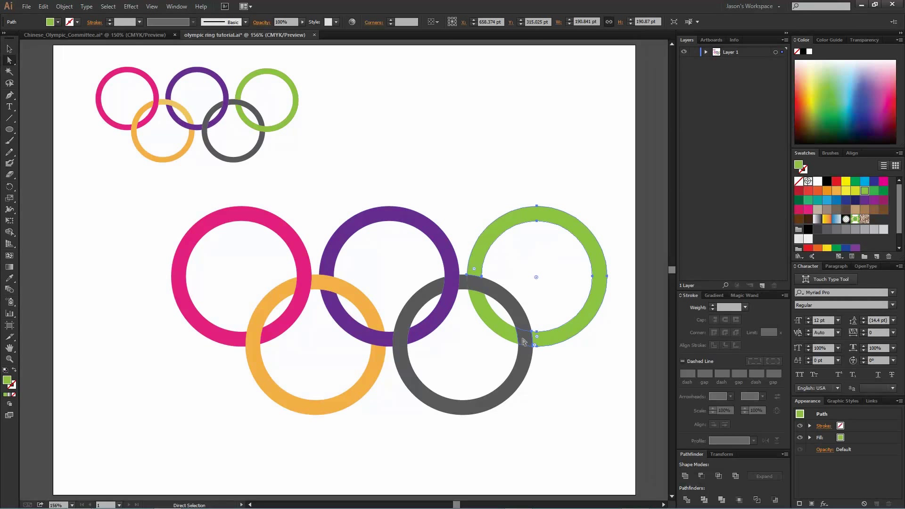
pyautogui.press('i')
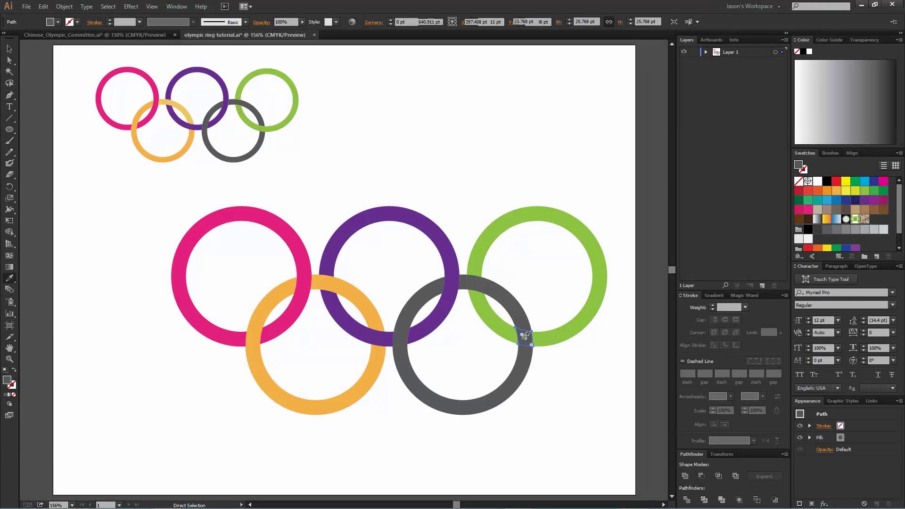
pyautogui.click(551, 337)
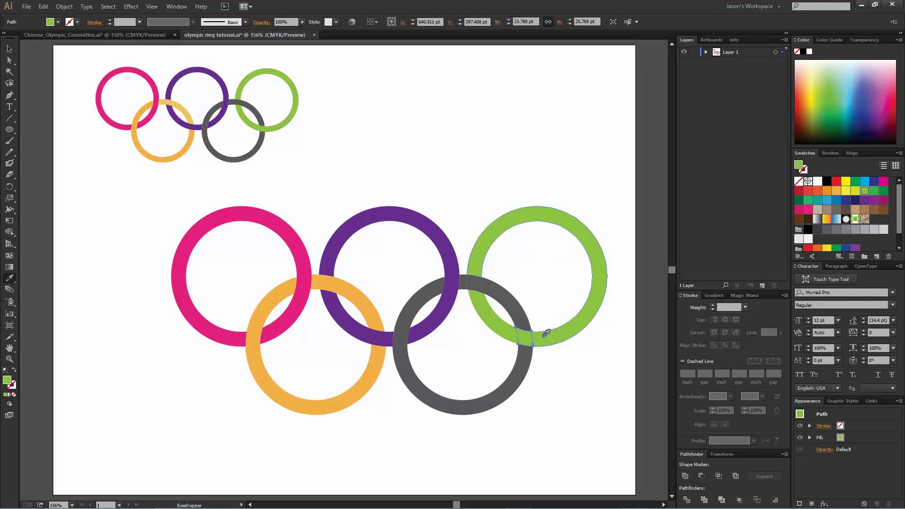
pyautogui.keyDown('ctrl'); pyautogui.keyDown('shift'); pyautogui.click(526, 340); pyautogui.keyUp('shift'); pyautogui.keyUp('ctrl')
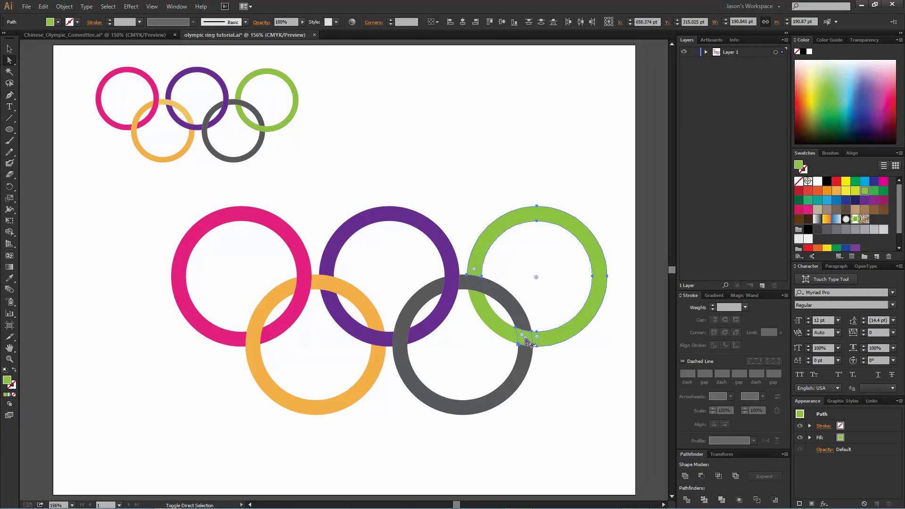
pyautogui.keyDown('ctrl'); pyautogui.keyDown('shift'); pyautogui.click(510, 337); pyautogui.keyUp('shift'); pyautogui.keyUp('ctrl')
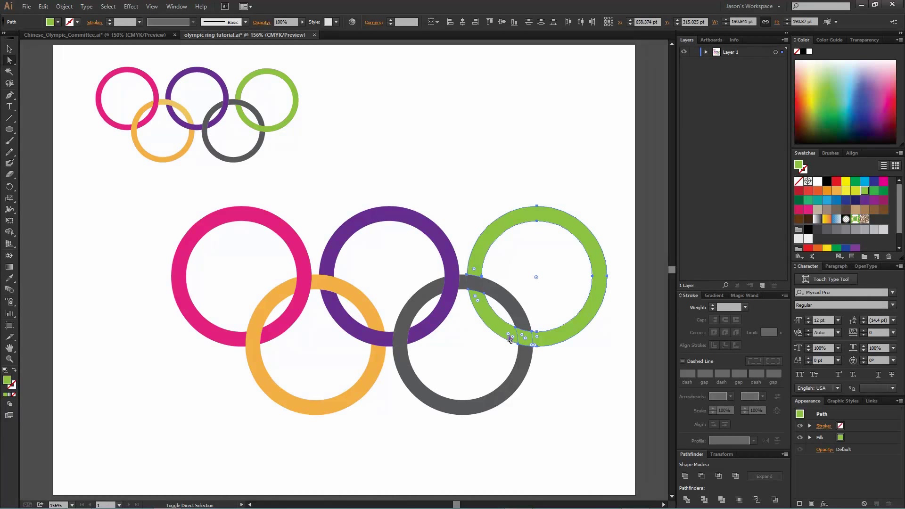
pyautogui.click(721, 499)
pyautogui.click(558, 397)
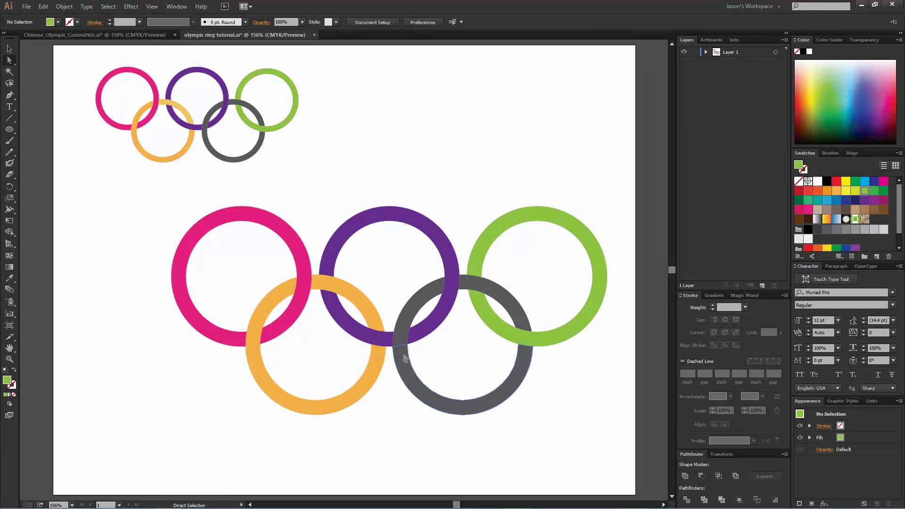
# Merge the lower grey arc with its overlap piece near purple and the grey arc above.
pyautogui.click(401, 340)
pyautogui.click(399, 339)
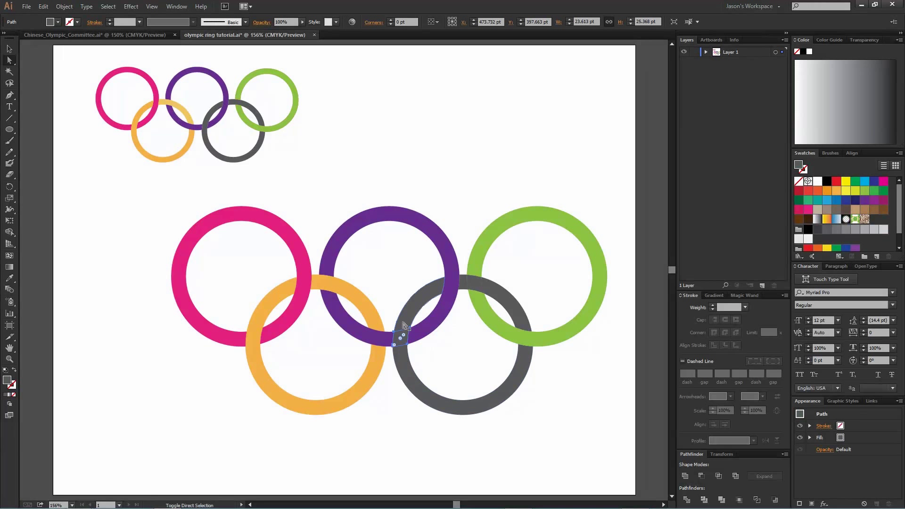
pyautogui.keyDown('shift'); pyautogui.click(406, 323); pyautogui.keyUp('shift')
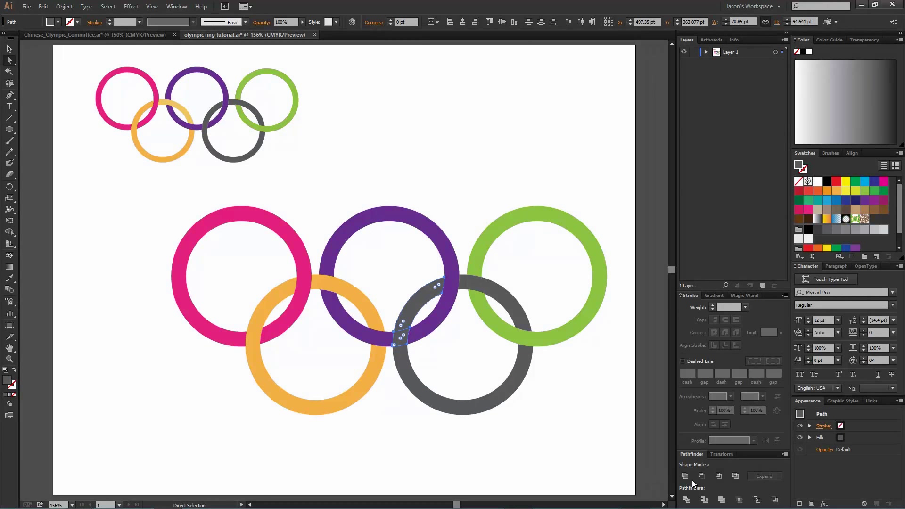
pyautogui.click(721, 499)
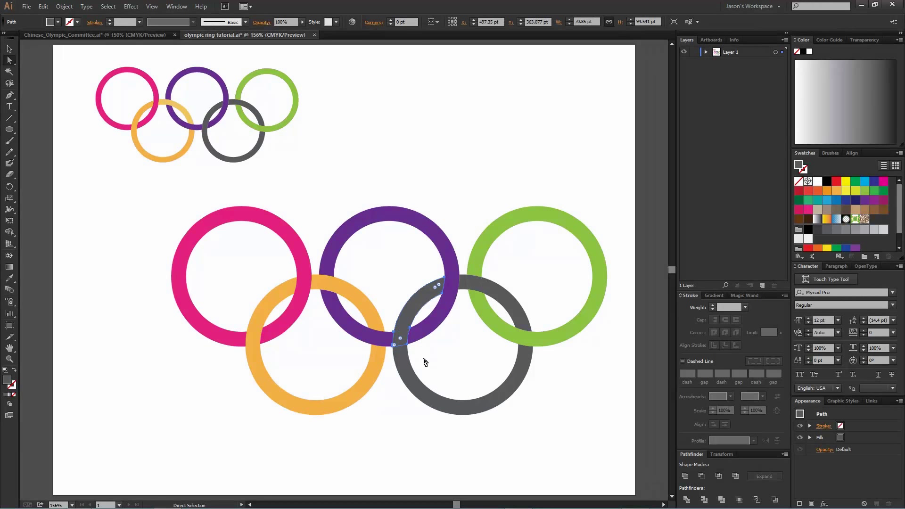
pyautogui.click(408, 366)
pyautogui.click(407, 366)
pyautogui.keyDown('shift'); pyautogui.click(404, 344); pyautogui.keyUp('shift')
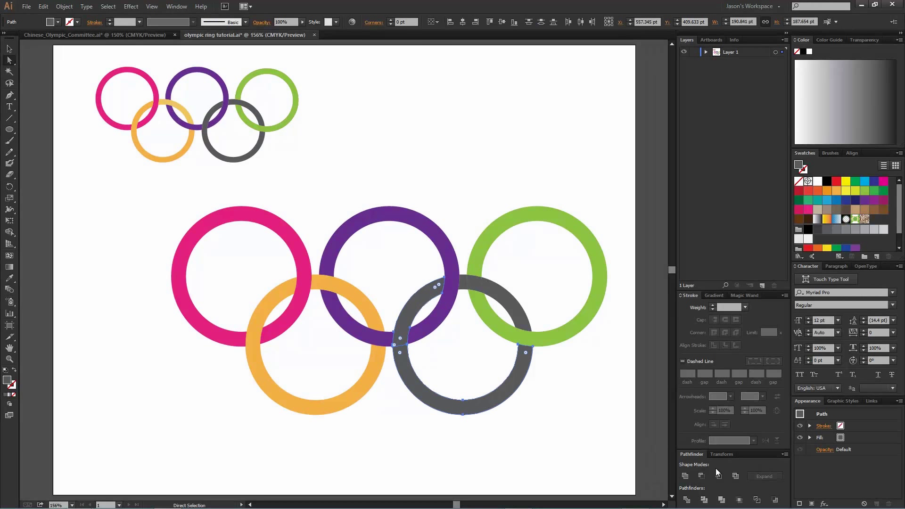
pyautogui.click(720, 498)
pyautogui.click(553, 400)
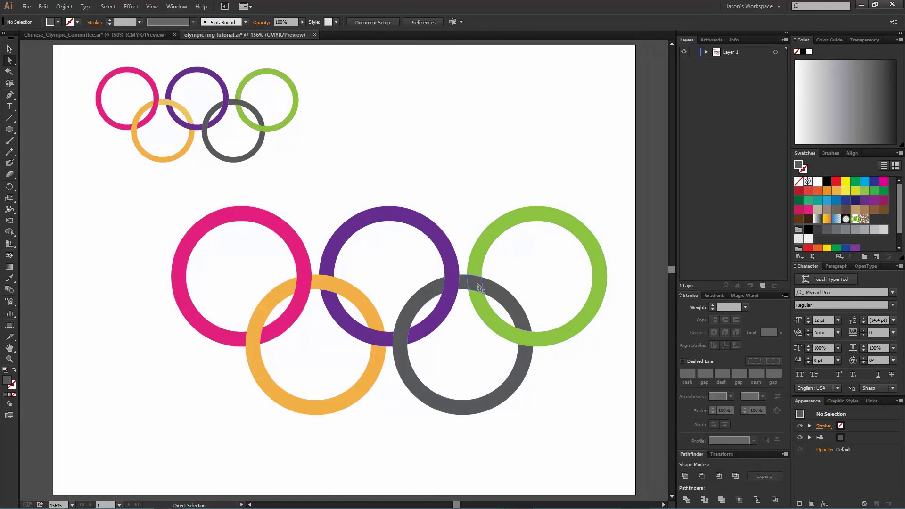
# Merge the grey arc pieces crossing the green ring into one path.
pyautogui.click(520, 311)
pyautogui.click(464, 282)
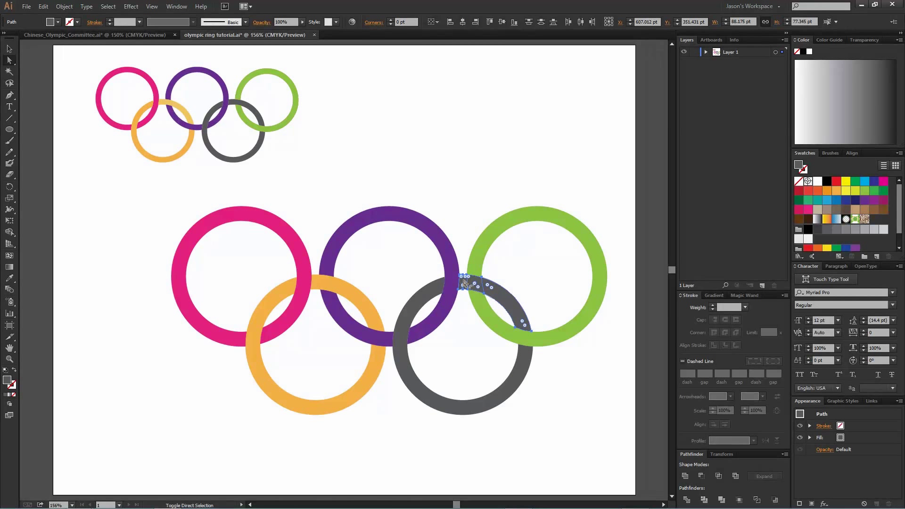
pyautogui.keyDown('shift'); pyautogui.click(464, 283); pyautogui.keyUp('shift')
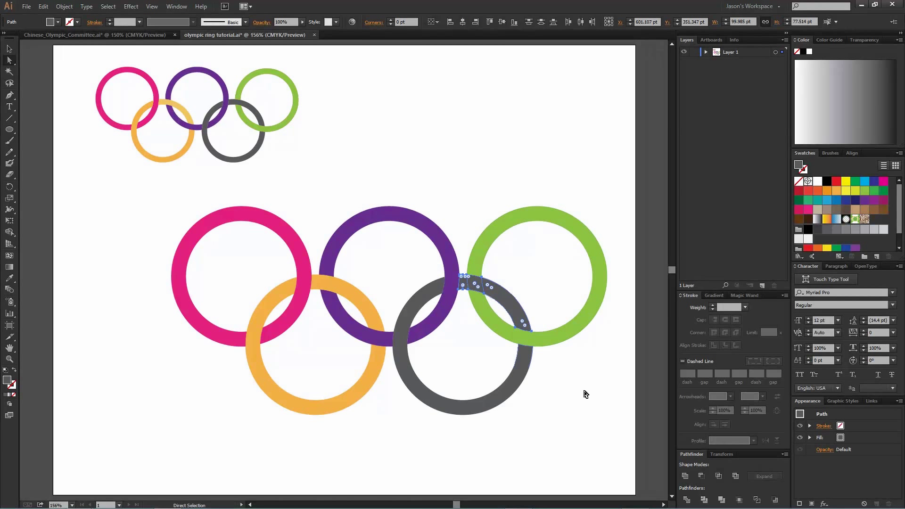
pyautogui.click(721, 499)
pyautogui.click(565, 365)
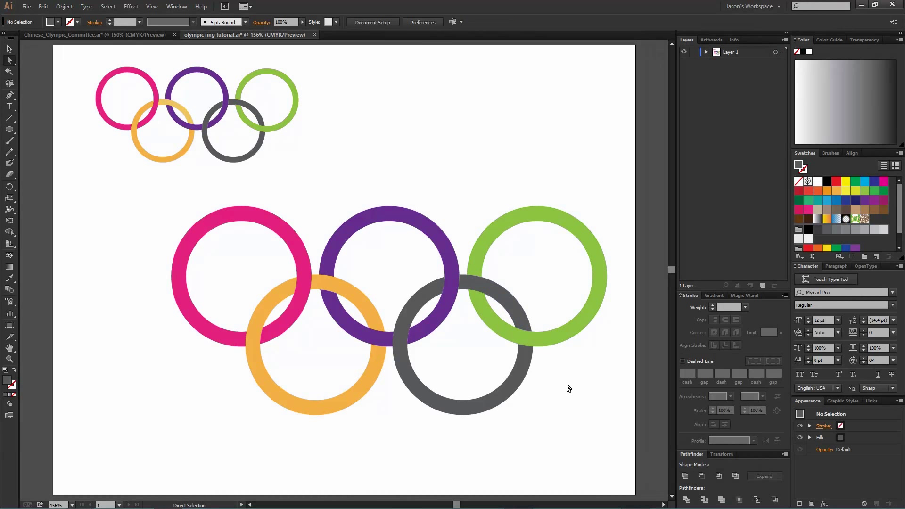
# After an outline check, merge the three orange pieces over the purple ring into one path.
pyautogui.press('v')
pyautogui.hotkey('ctrl', 'y')
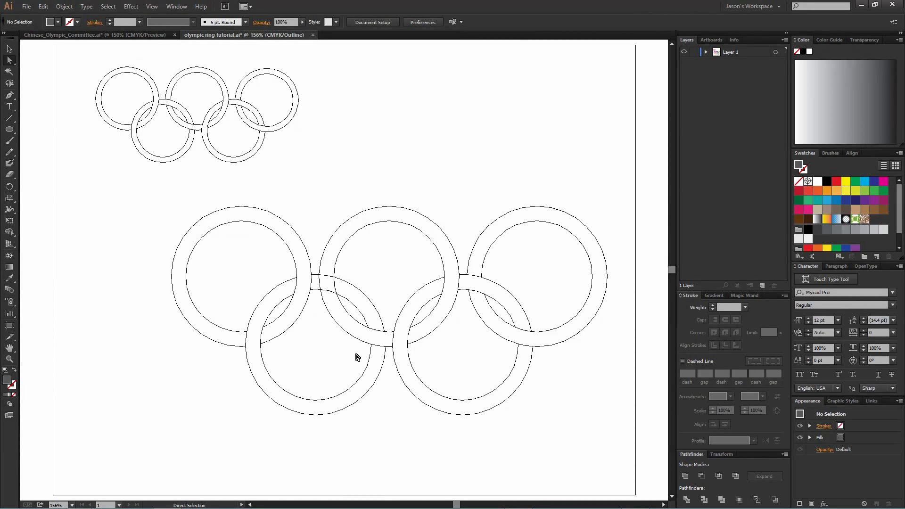
pyautogui.hotkey('ctrl', 'y')
pyautogui.click(331, 288)
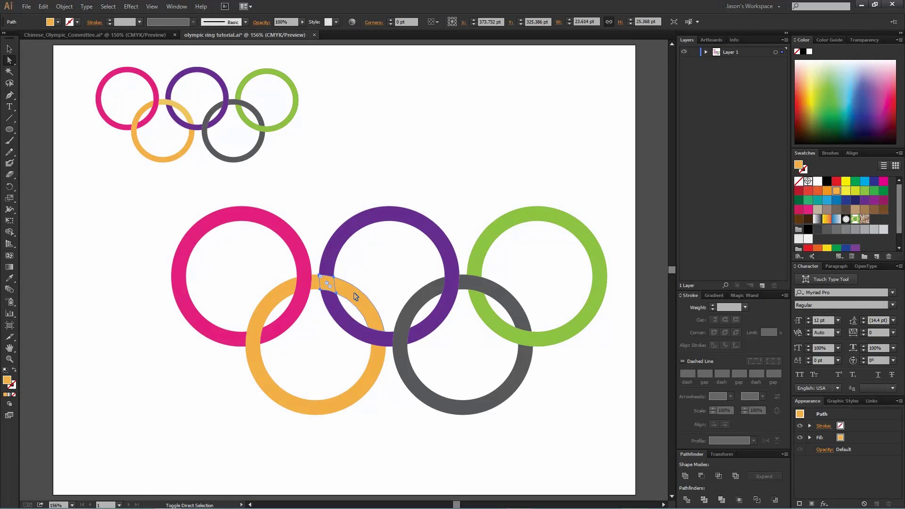
pyautogui.keyDown('shift'); pyautogui.click(354, 293); pyautogui.keyUp('shift')
pyautogui.keyDown('shift'); pyautogui.click(320, 288); pyautogui.keyUp('shift')
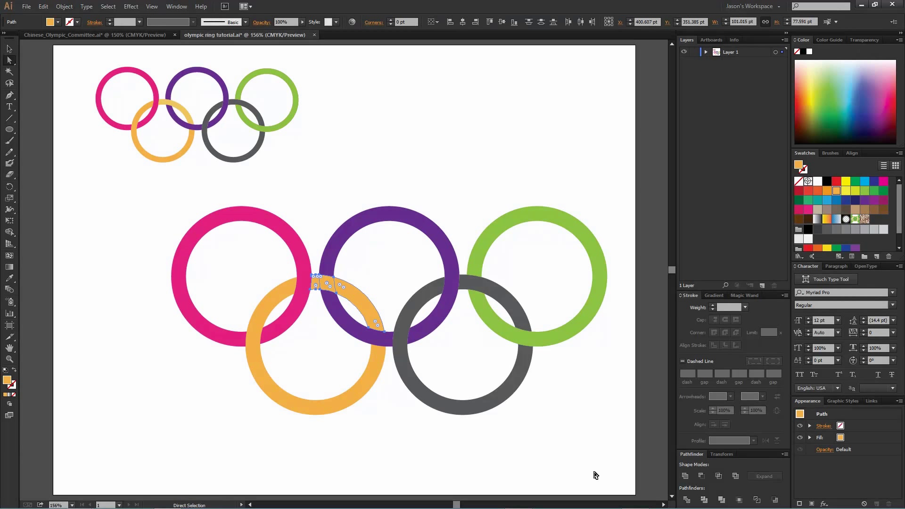
pyautogui.click(721, 499)
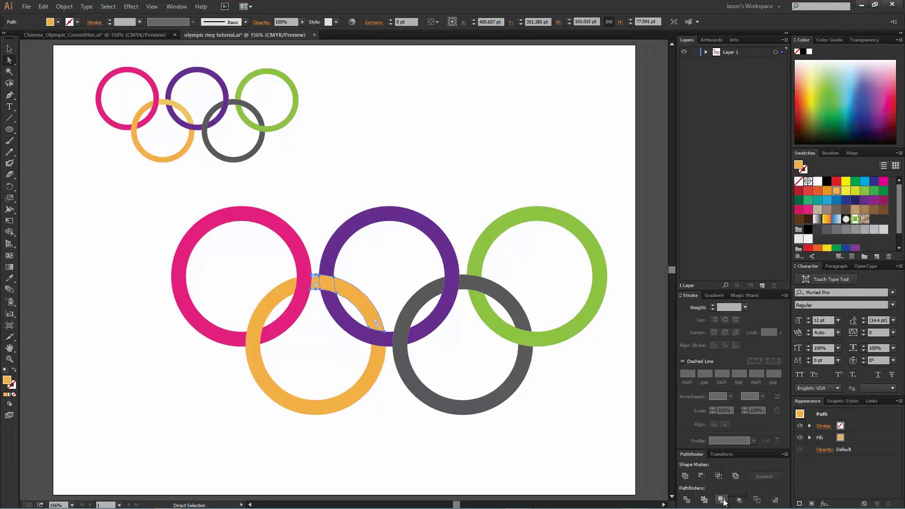
pyautogui.click(517, 473)
# Check the merged orange pieces in Outline view, then return to full-colour preview.
pyautogui.hotkey('ctrl', 'y')
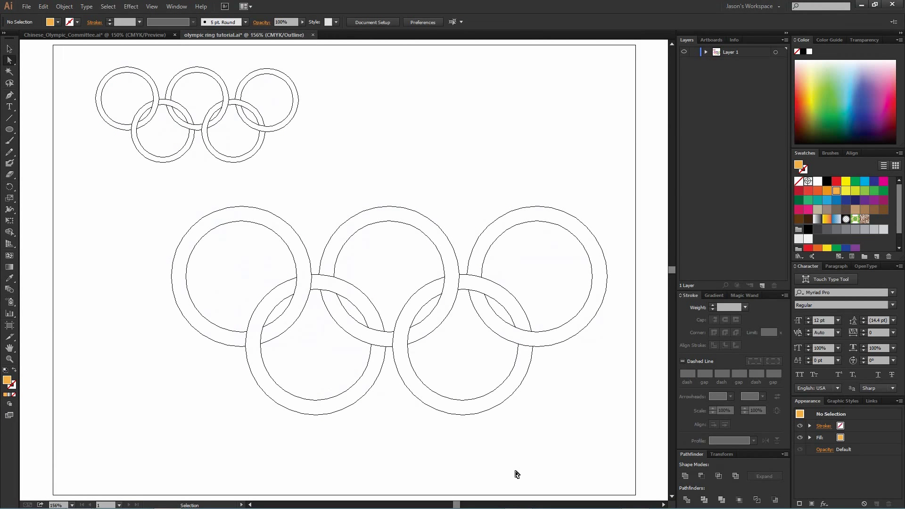
pyautogui.press('a')
pyautogui.hotkey('ctrl', 'y')
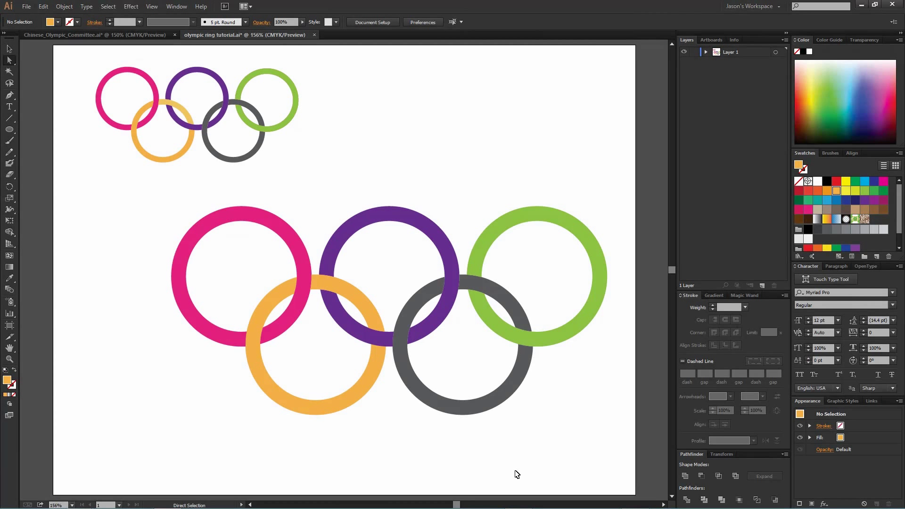
# Ungroup the large ring group and confirm the orange ring selects on its own.
pyautogui.press('v')
pyautogui.click(372, 382)
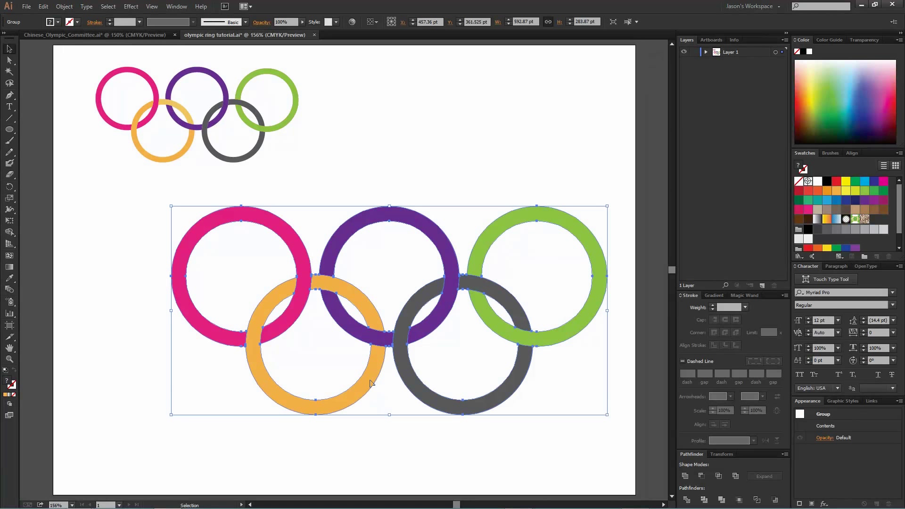
pyautogui.rightClick(369, 380)
pyautogui.click(424, 432)
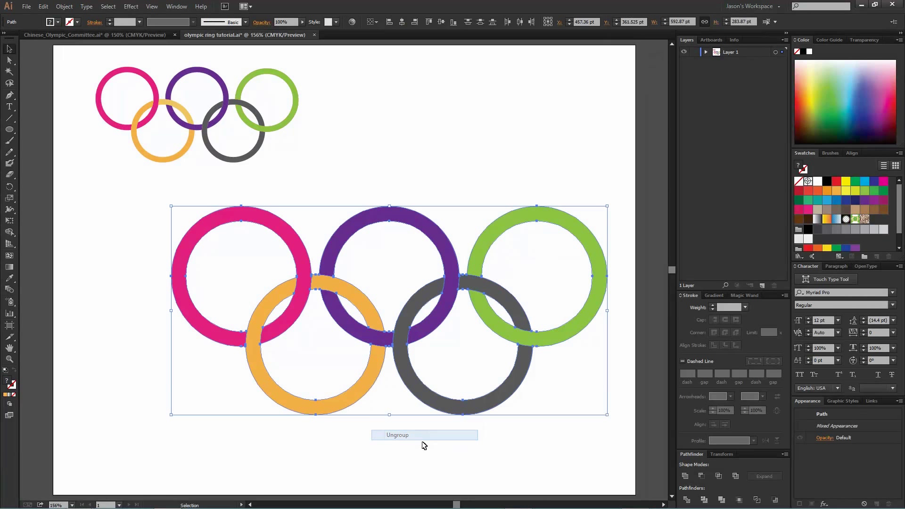
pyautogui.click(376, 401)
pyautogui.click(375, 399)
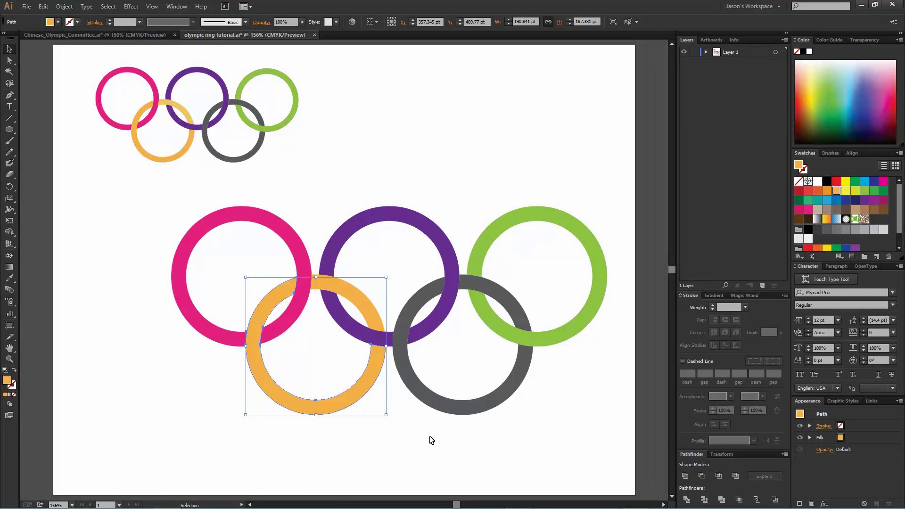
pyautogui.click(434, 441)
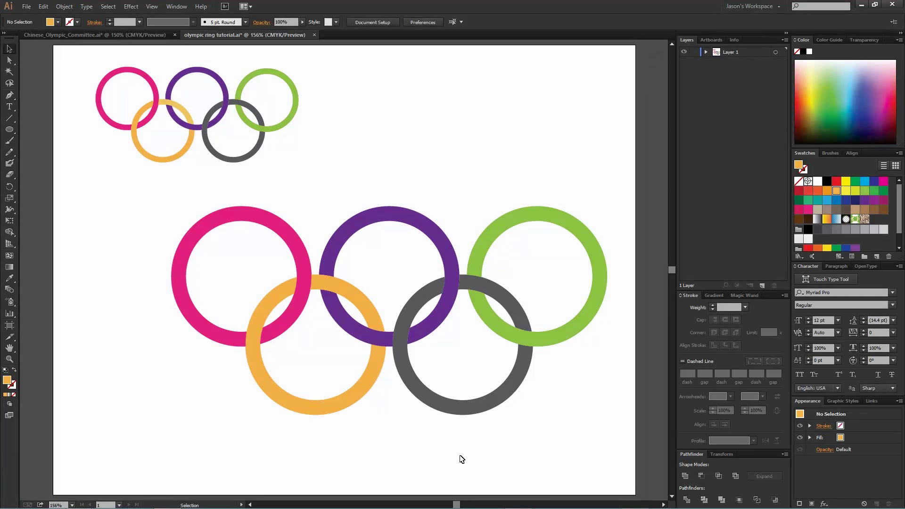
pyautogui.hotkey('ctrl', '-')
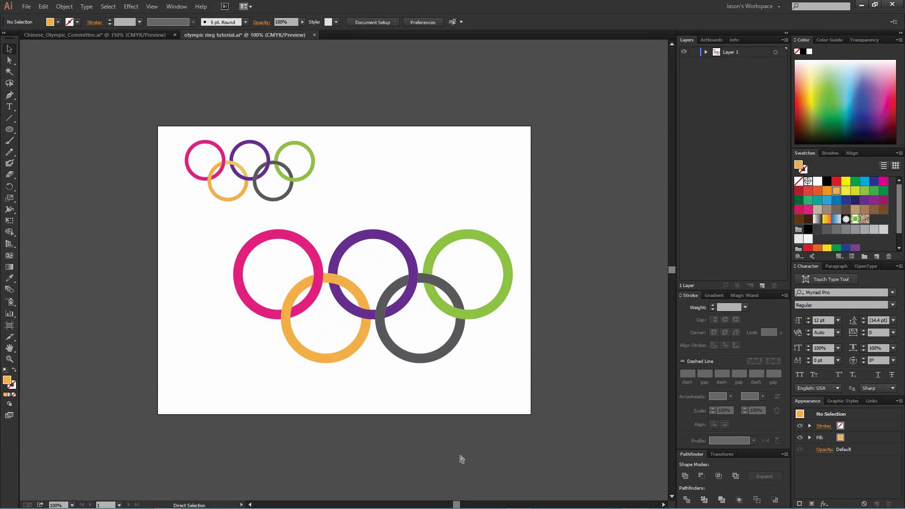
pyautogui.hotkey('ctrl', '=')
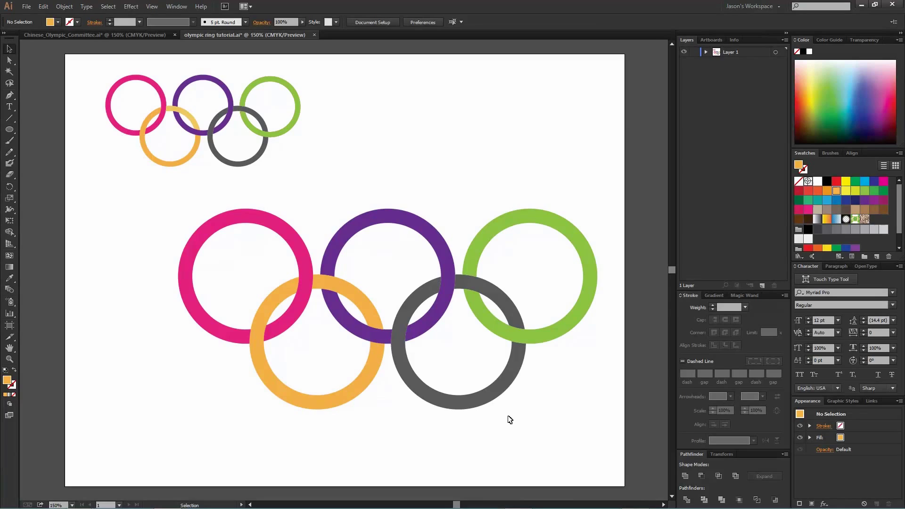
pyautogui.click(459, 401)
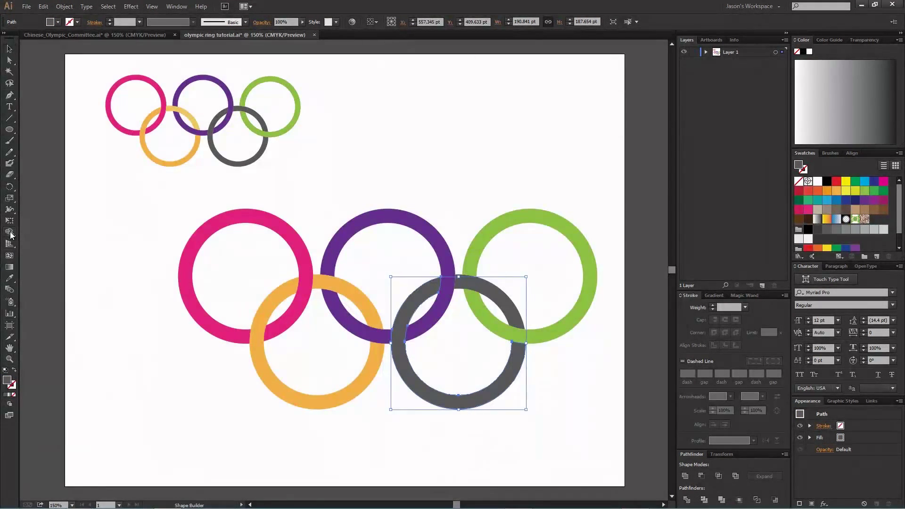
pyautogui.click(10, 233)
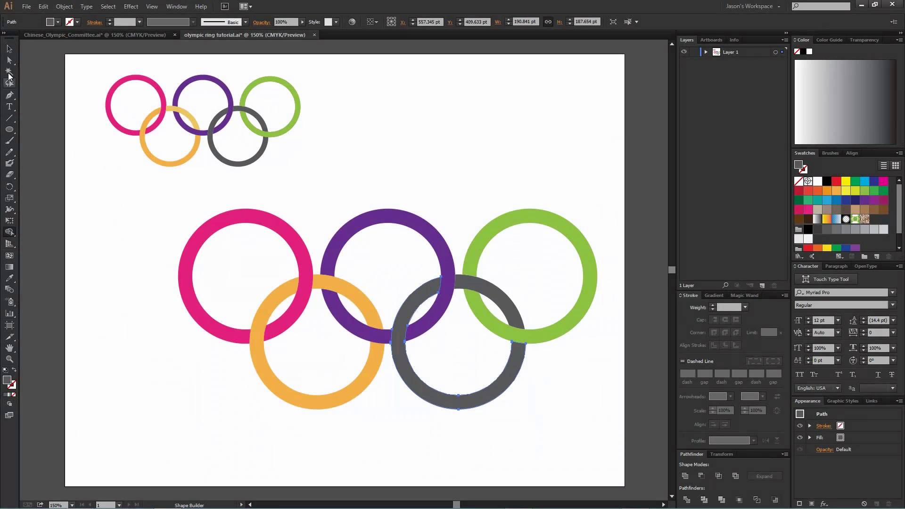
pyautogui.click(9, 48)
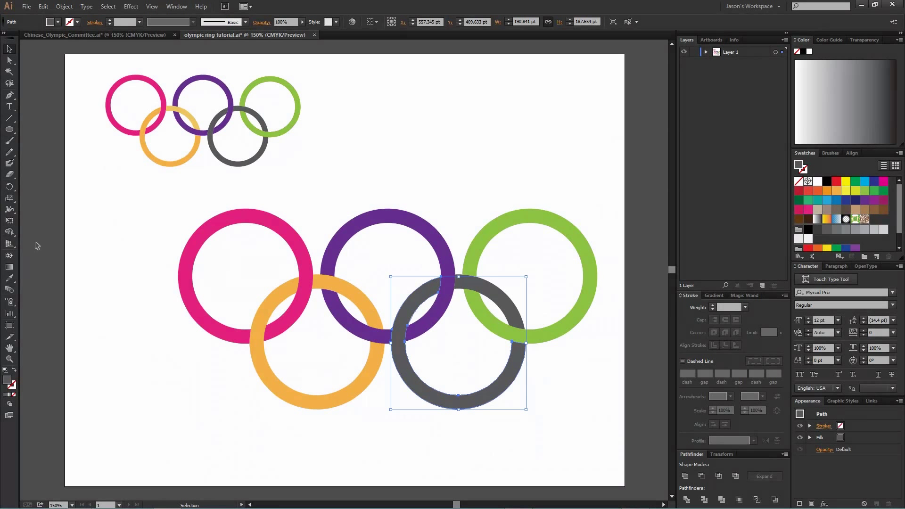
pyautogui.click(386, 444)
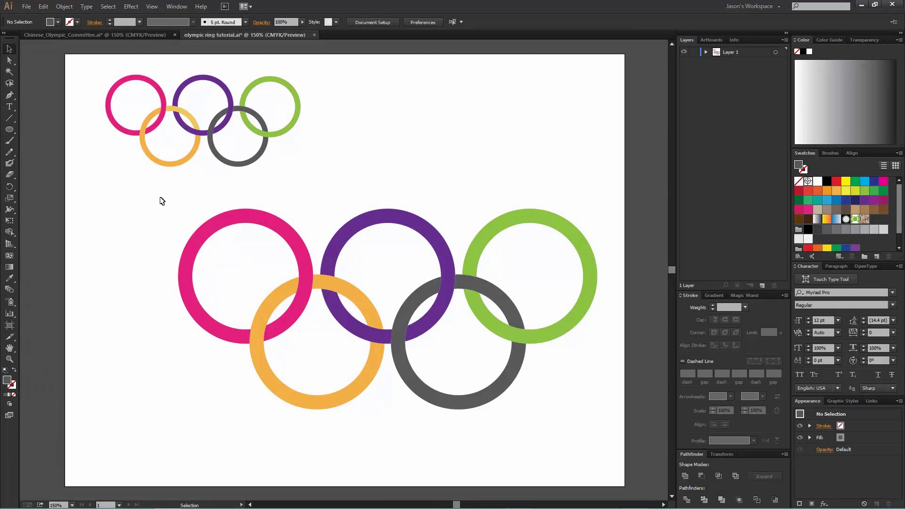
pyautogui.moveTo(211, 235); pyautogui.dragTo(595, 428)
pyautogui.click(596, 428)
pyautogui.moveTo(166, 199); pyautogui.dragTo(588, 427)
pyautogui.click(587, 428)
# Locate the pink ring in Layers, then hide and re-show the pink ring, purple ring and purple arc.
pyautogui.click(297, 246)
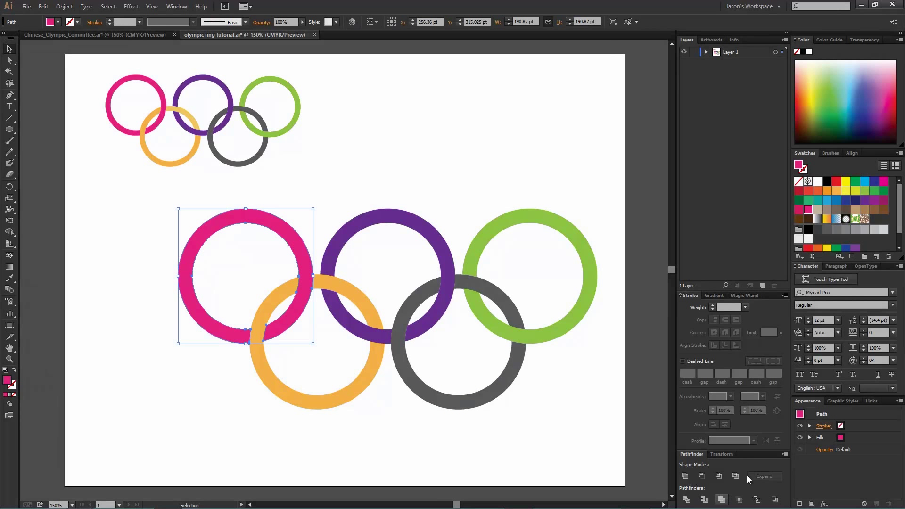
pyautogui.click(725, 285)
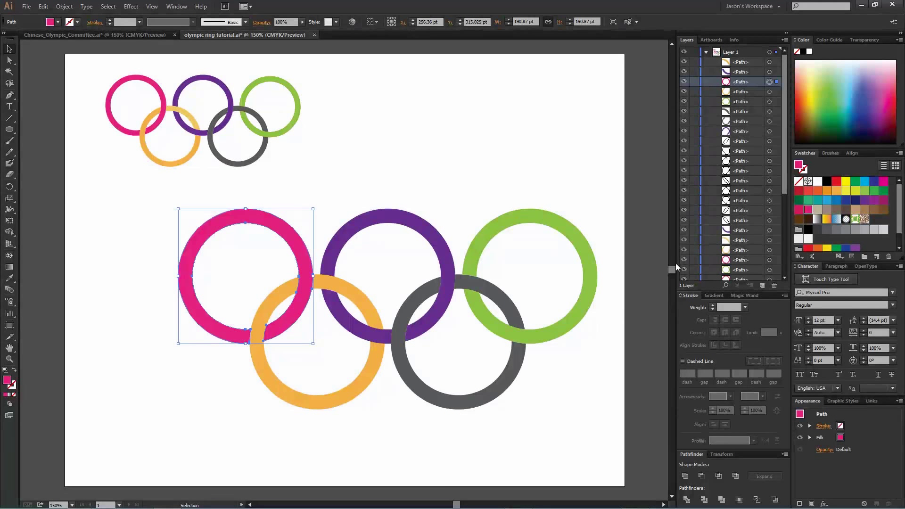
pyautogui.click(683, 82)
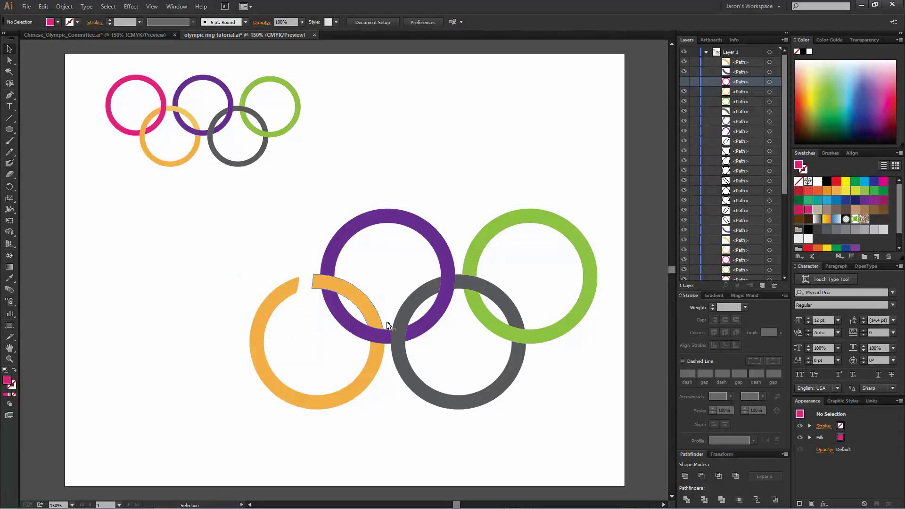
pyautogui.click(444, 246)
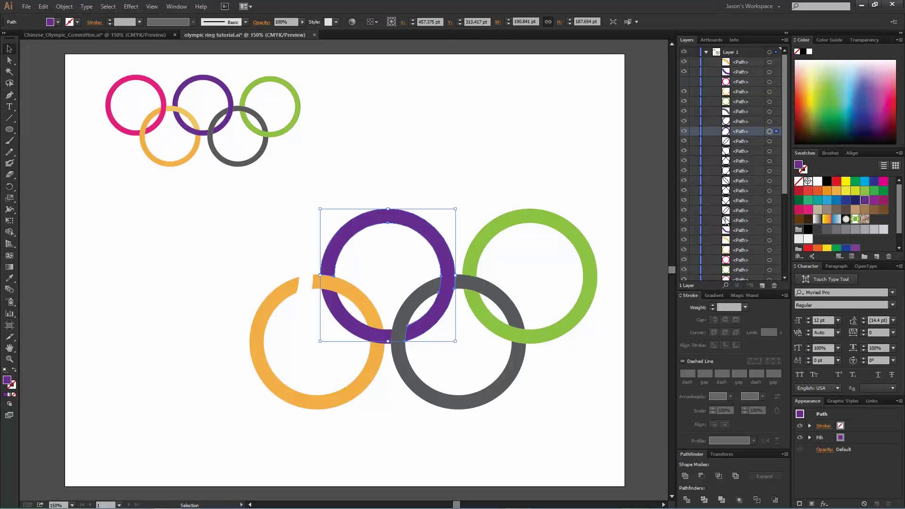
pyautogui.click(684, 131)
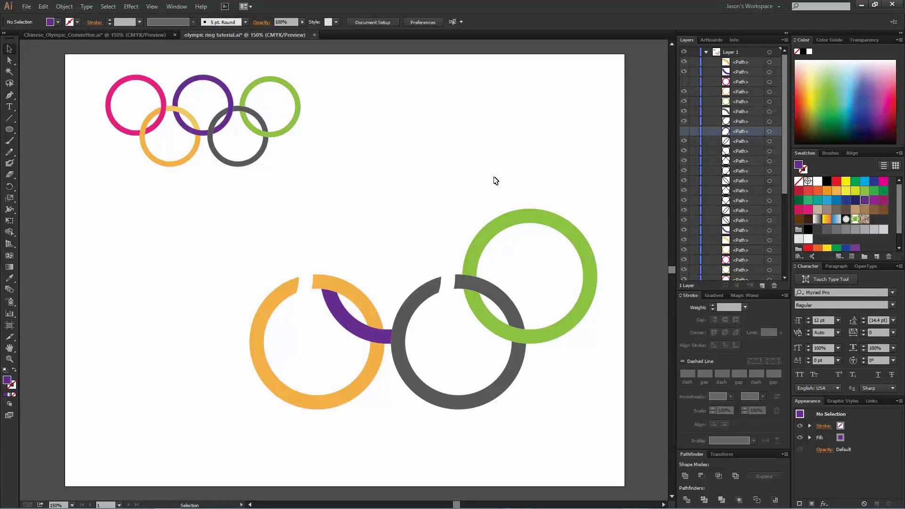
pyautogui.click(384, 337)
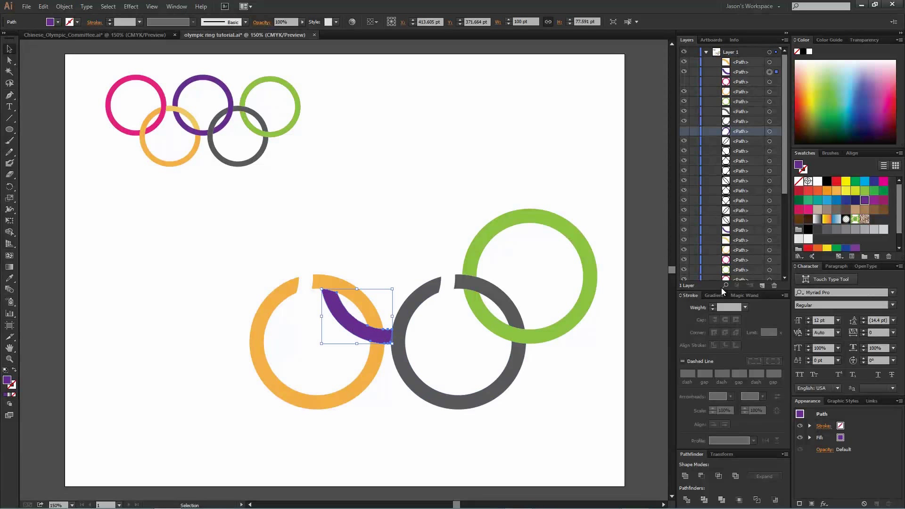
pyautogui.click(684, 72)
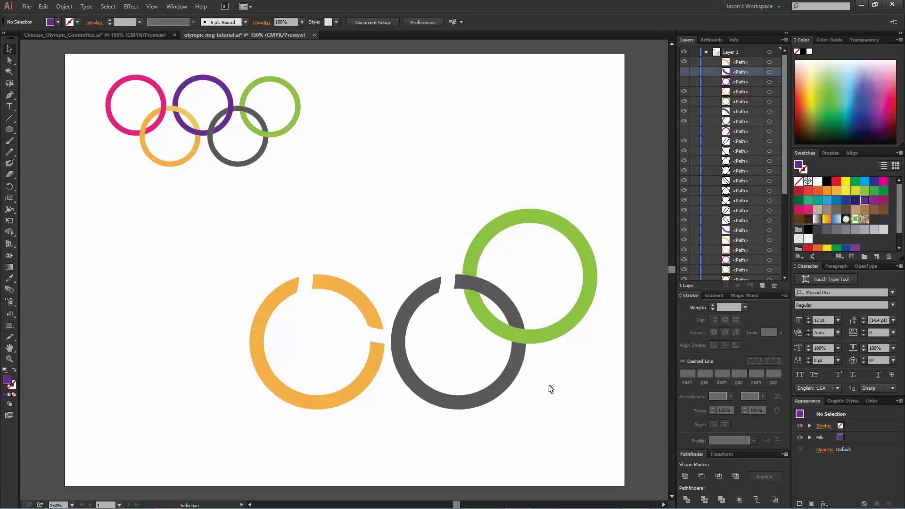
pyautogui.click(683, 131)
pyautogui.click(683, 82)
pyautogui.click(683, 72)
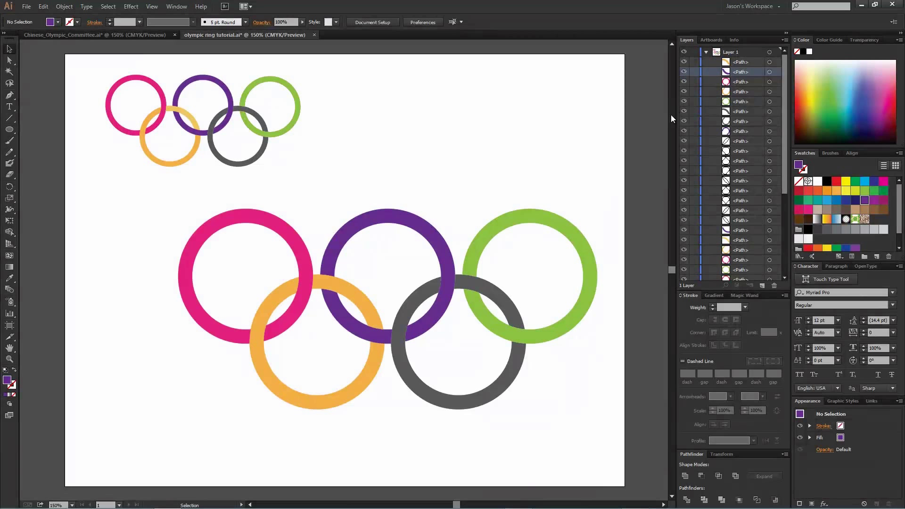